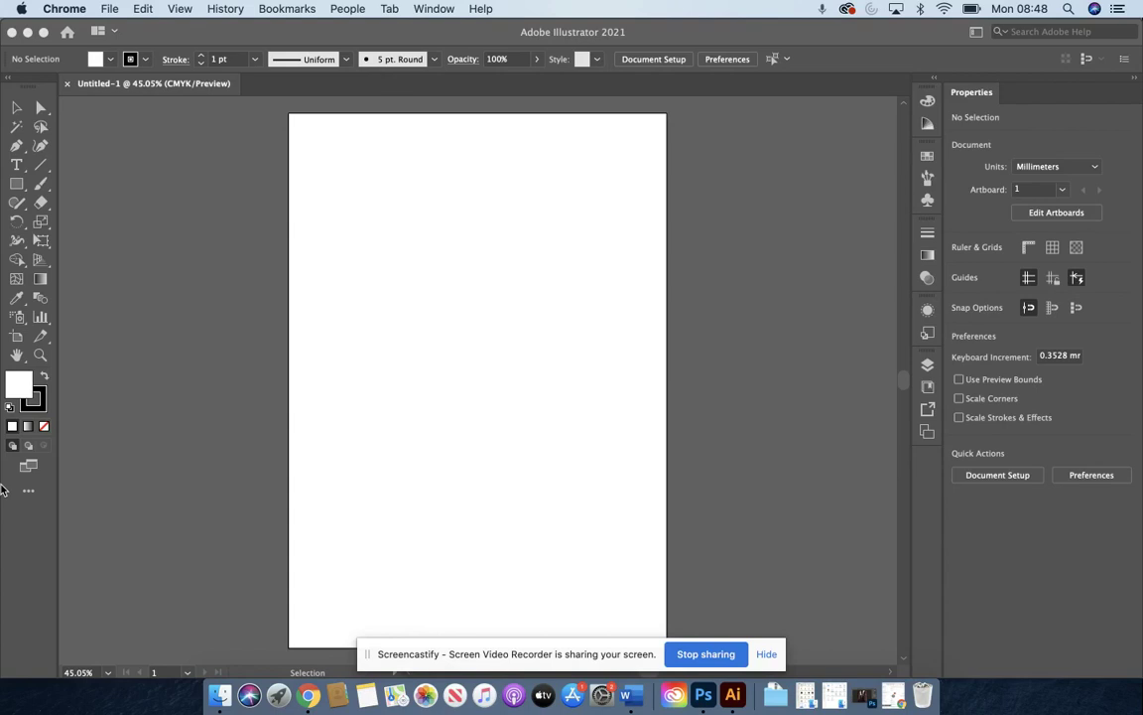
- Bring Illustrator to the front with the blank Untitled-1 document open
{"action": "left_click", "coordinate": [68, 489]}
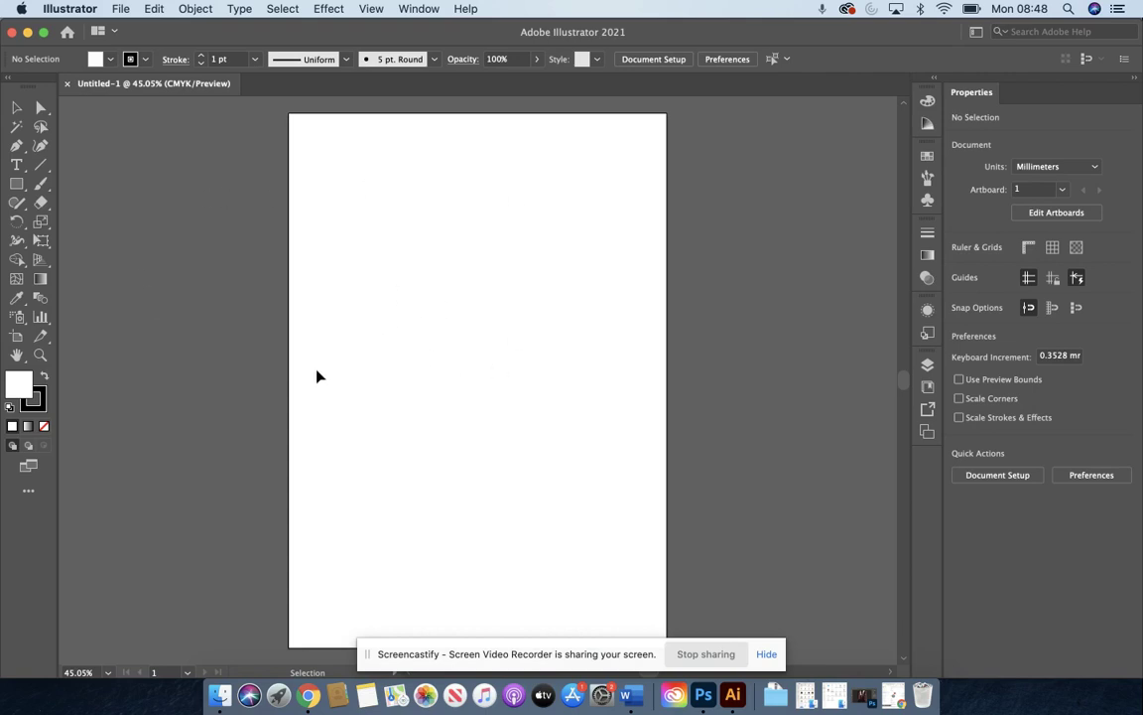
- Place looking up duotone.jpg into Untitled-1, dismissing the colour-profile mismatch warning
{"action": "left_click", "coordinate": [120, 9]}
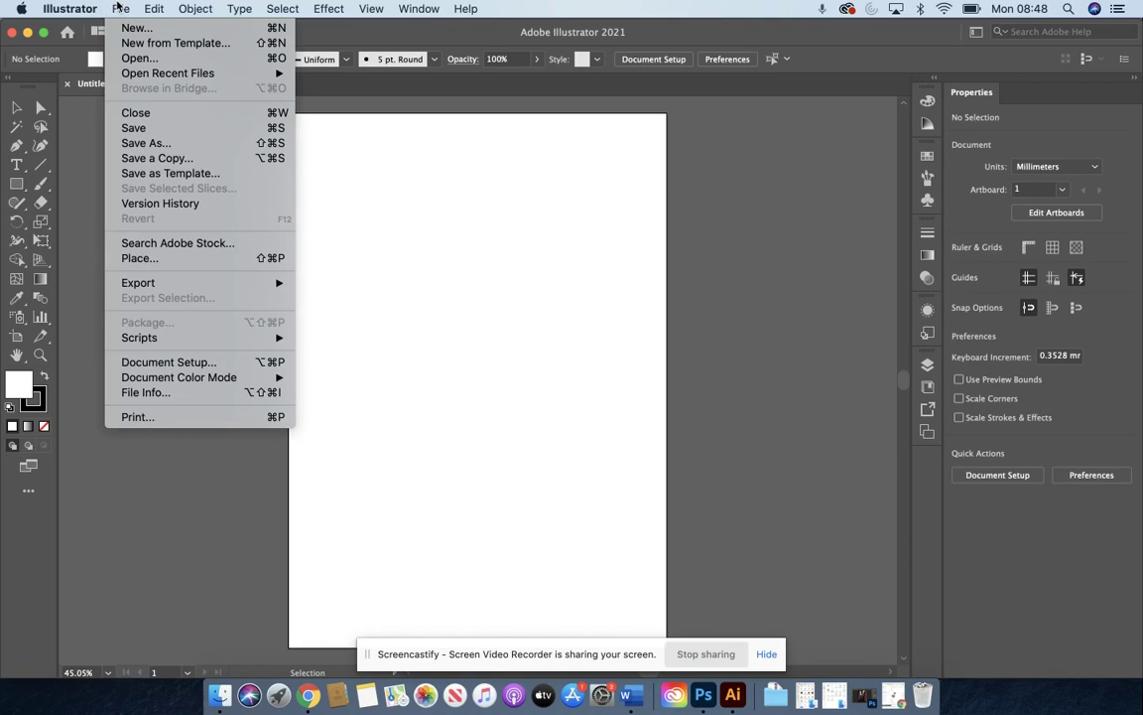
{"action": "left_click", "coordinate": [132, 259]}
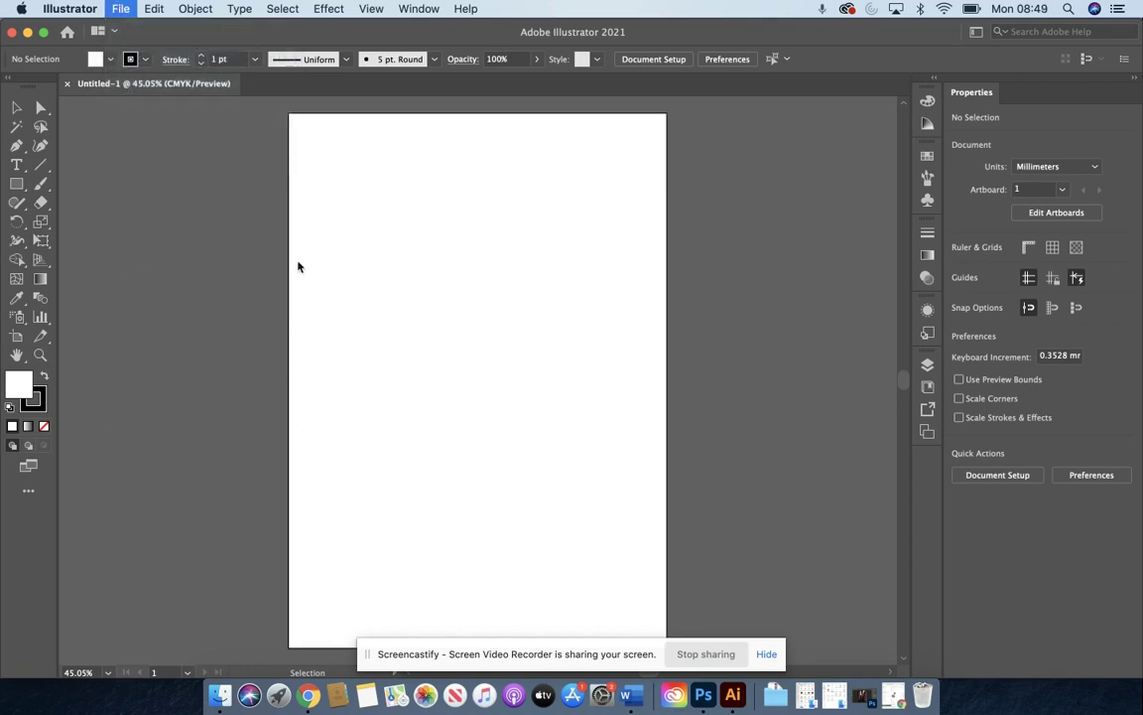
{"action": "left_click", "coordinate": [415, 149]}
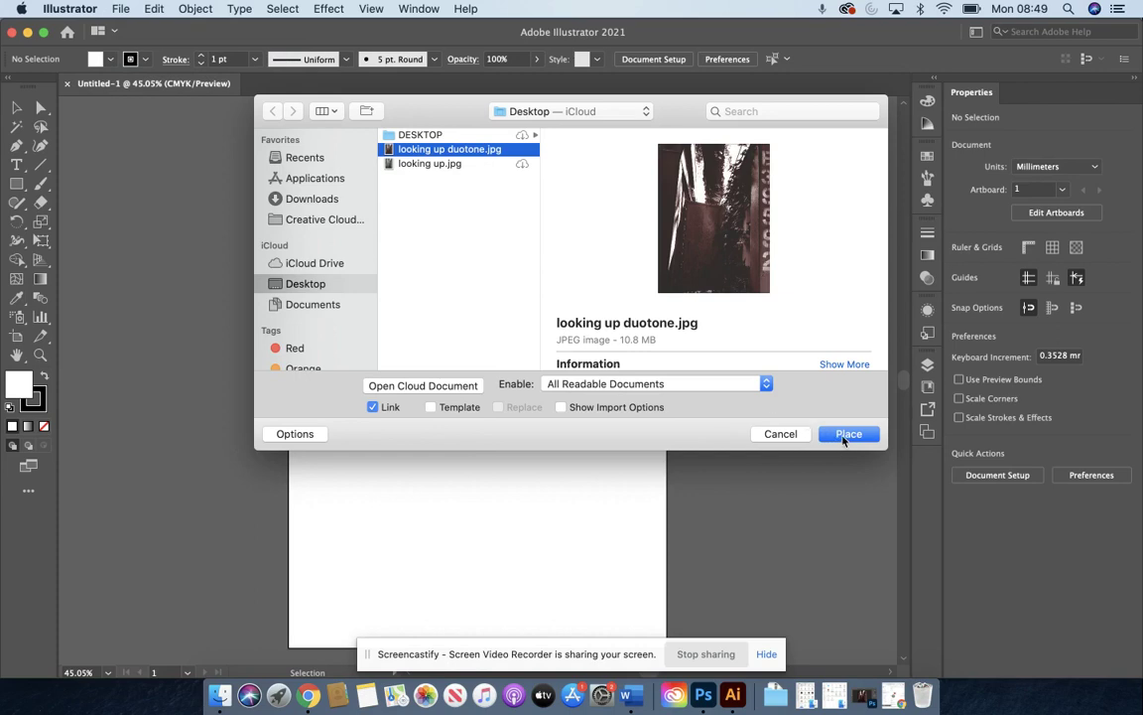
{"action": "left_click", "coordinate": [847, 435]}
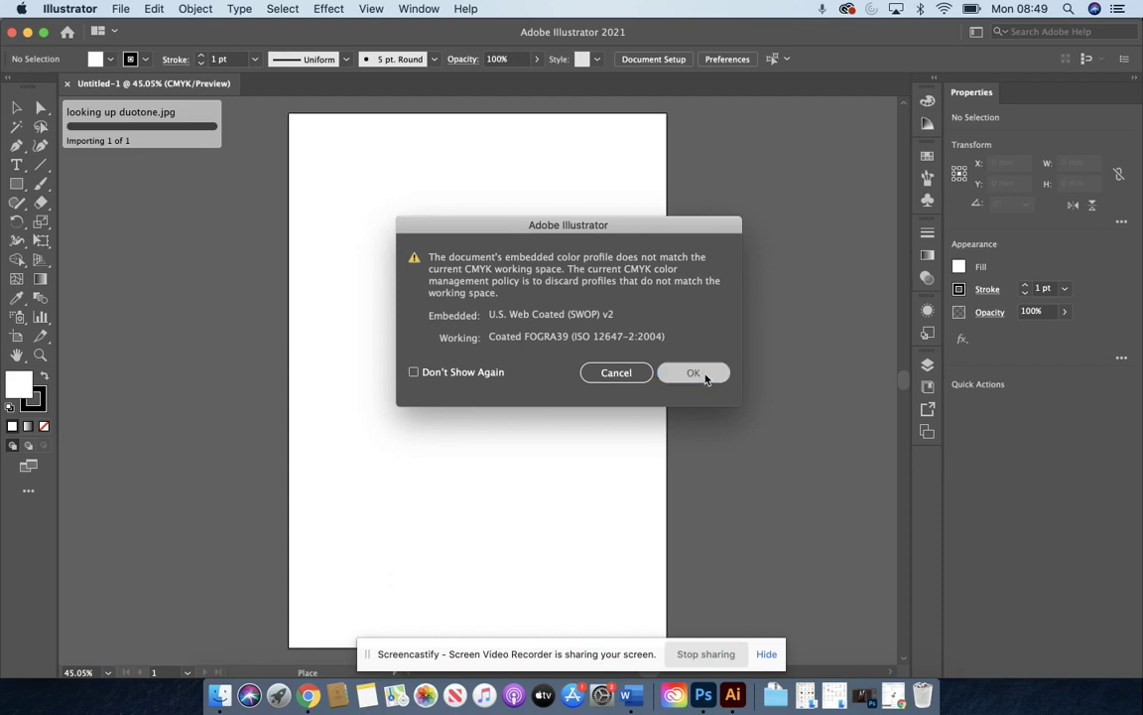
{"action": "left_click", "coordinate": [694, 372]}
- Drop the photo at full size, zoom out, and shrink it toward the artboard
{"action": "left_click", "coordinate": [358, 253]}
{"action": "key", "text": "a"}
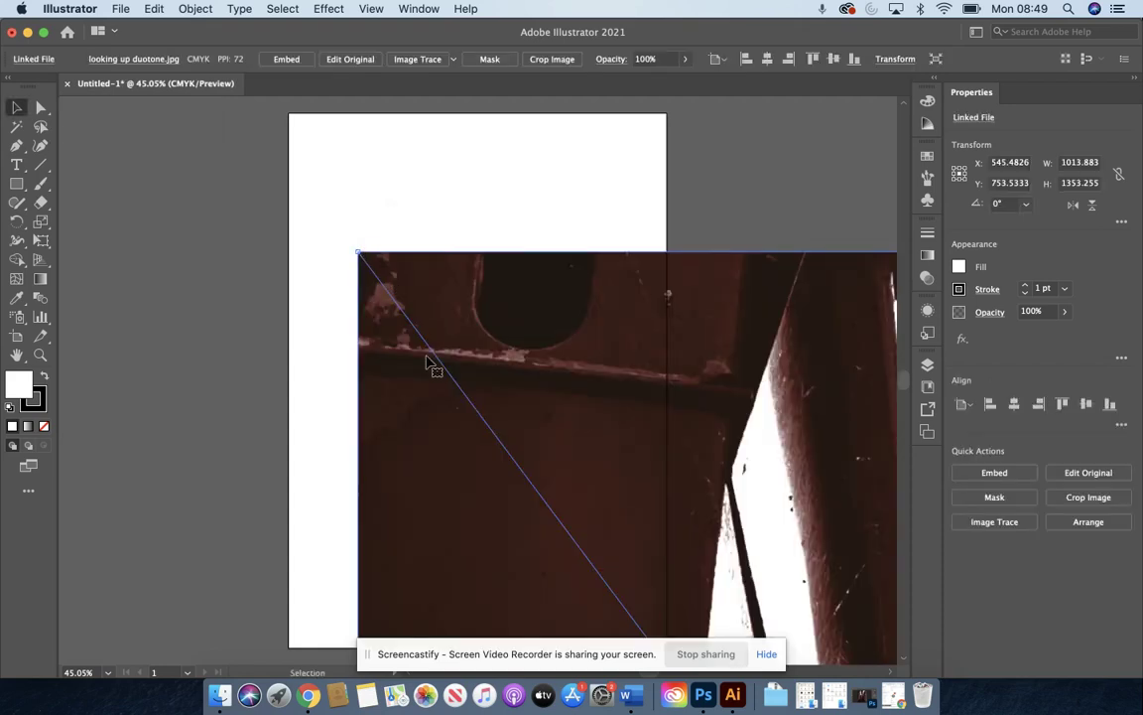
{"action": "key", "text": "super+minus"}
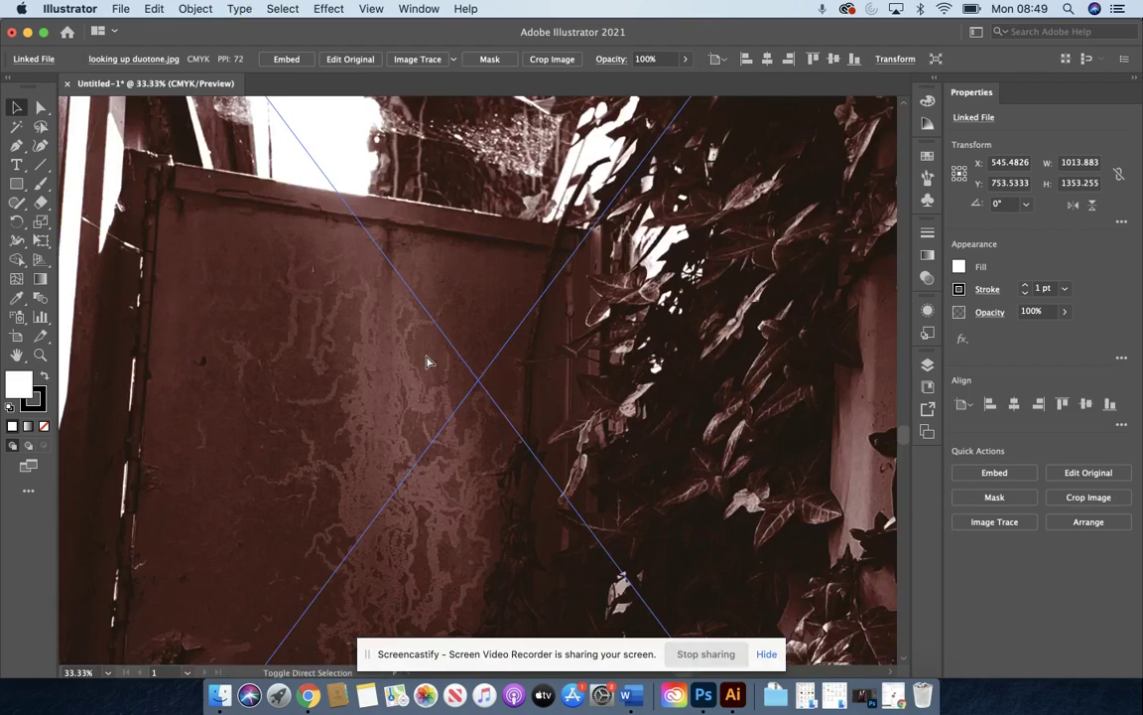
{"action": "key", "text": "super+minus"}
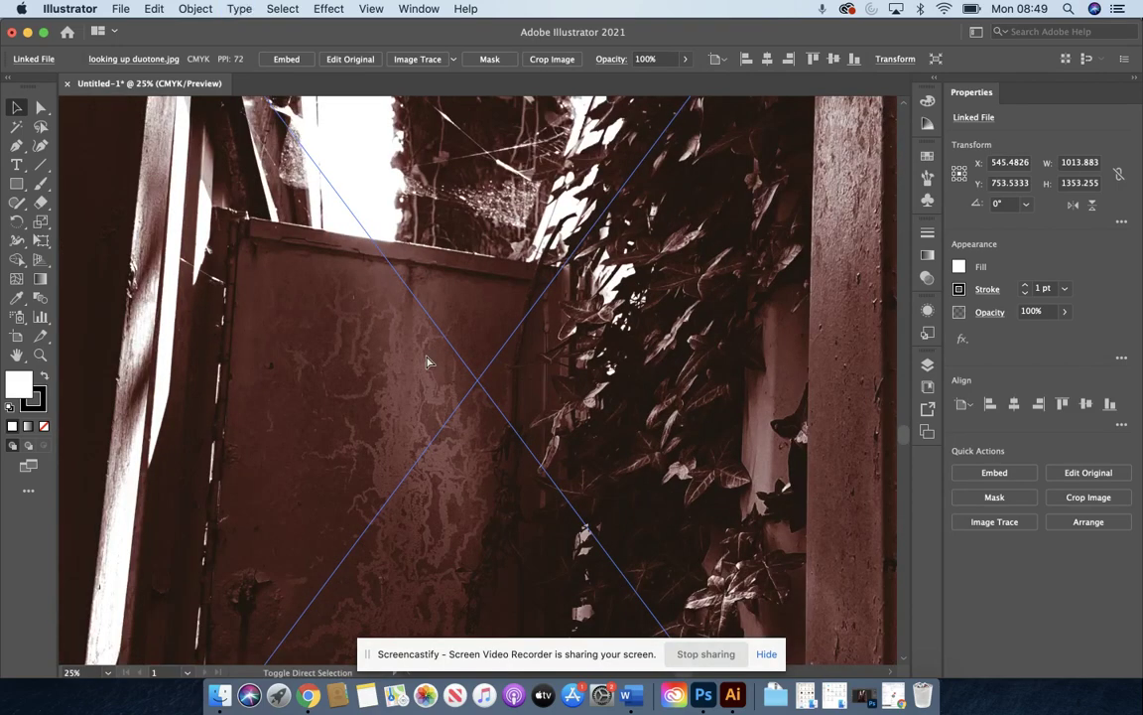
{"action": "scroll", "coordinate": [427, 363], "scroll_direction": "down", "scroll_amount": 6}
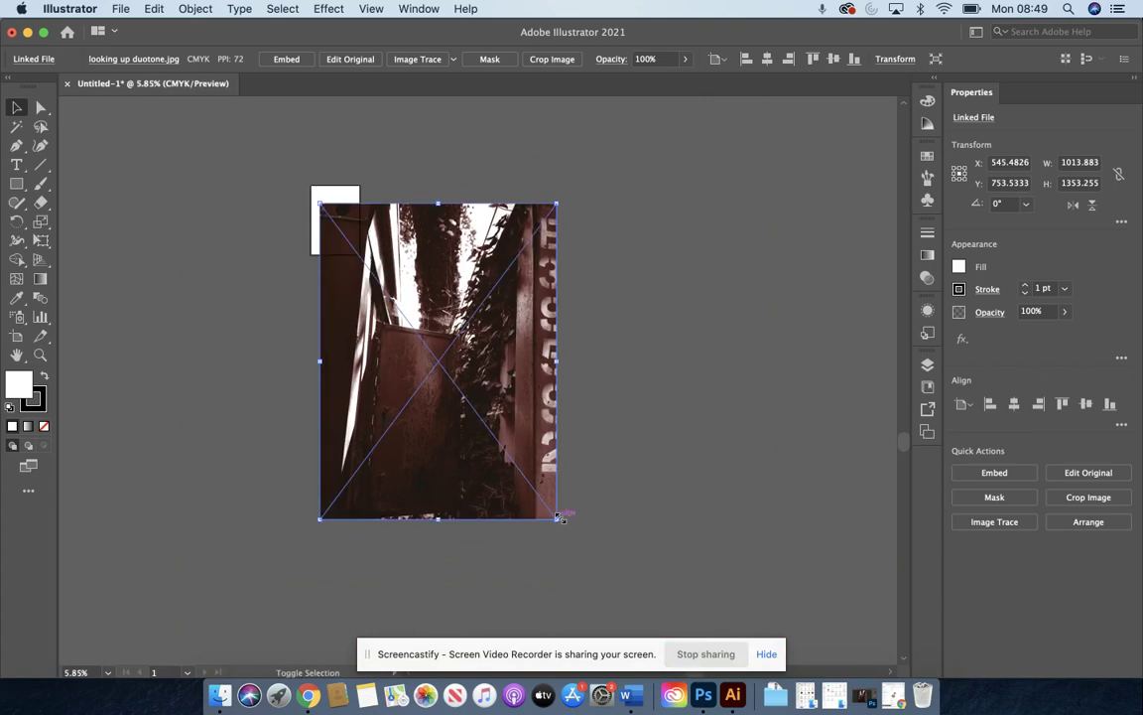
{"action": "left_click_drag", "start_coordinate": [559, 516], "coordinate": [362, 396]}
- Scale the photo proportionally to 205.51 × 274.3 mm, flush with the artboard's left edge
{"action": "scroll", "coordinate": [362, 396], "scroll_direction": "up", "scroll_amount": 3}
{"action": "scroll", "coordinate": [362, 396], "scroll_direction": "up", "scroll_amount": 5}
{"action": "scroll", "coordinate": [362, 396], "scroll_direction": "left", "scroll_amount": 2}
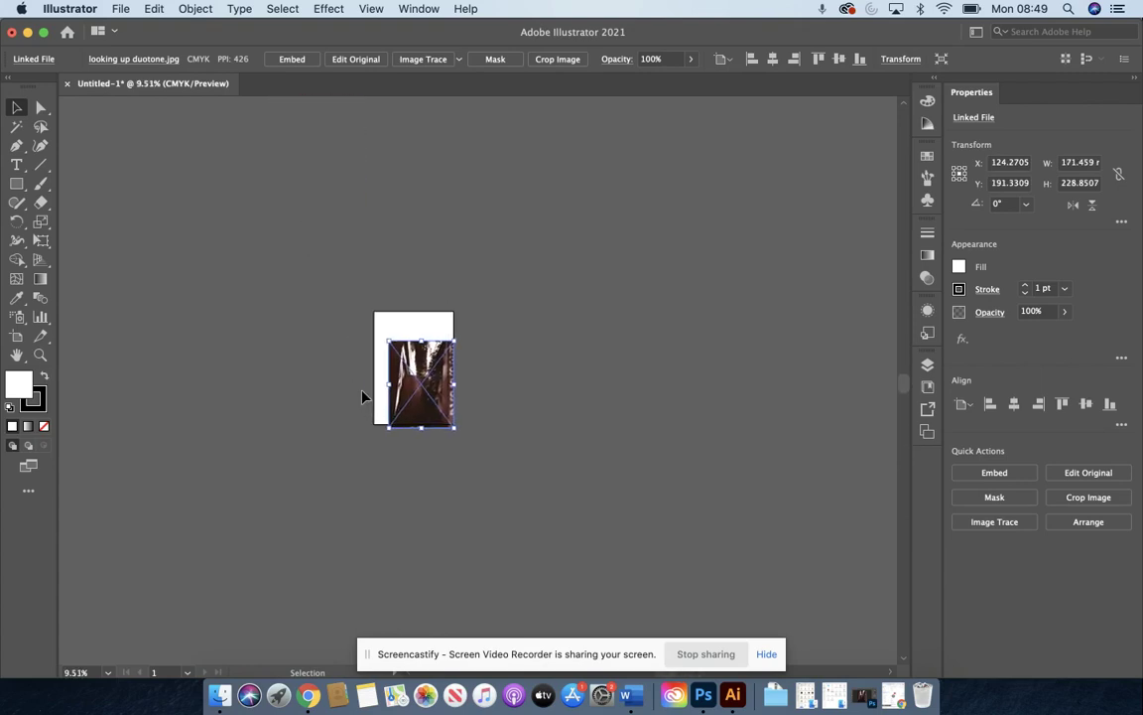
{"action": "scroll", "coordinate": [362, 396], "scroll_direction": "up", "scroll_amount": 5}
{"action": "scroll", "coordinate": [363, 396], "scroll_direction": "right", "scroll_amount": 2}
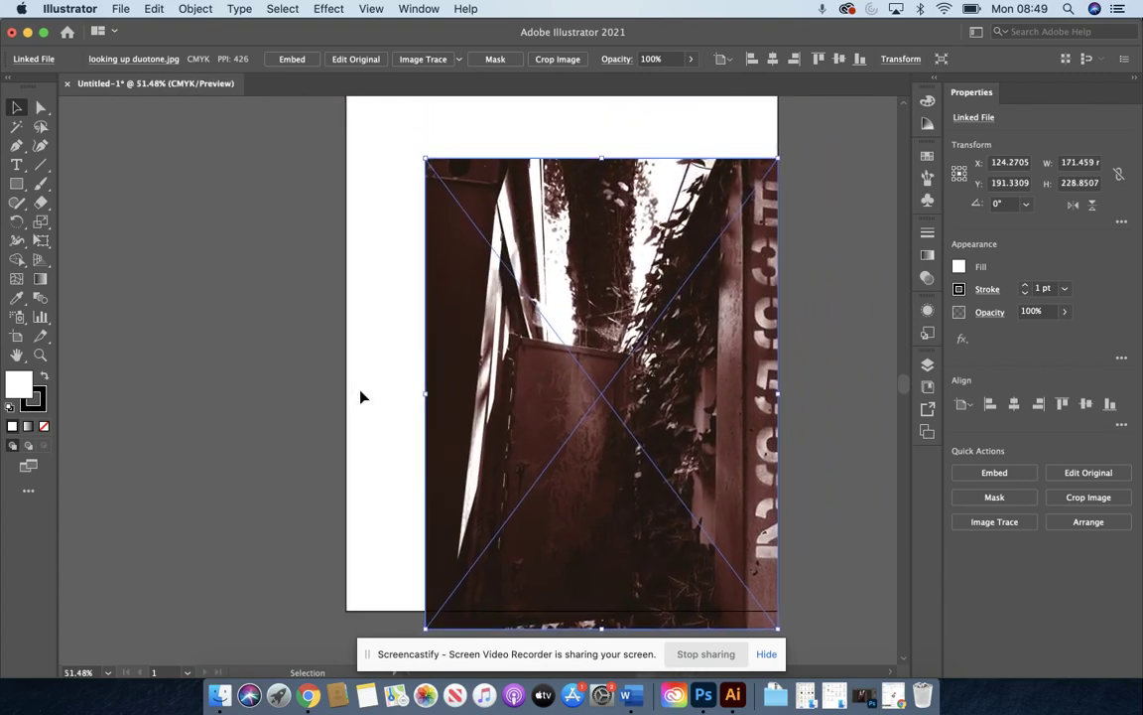
{"action": "scroll", "coordinate": [362, 397], "scroll_direction": "down", "scroll_amount": 2}
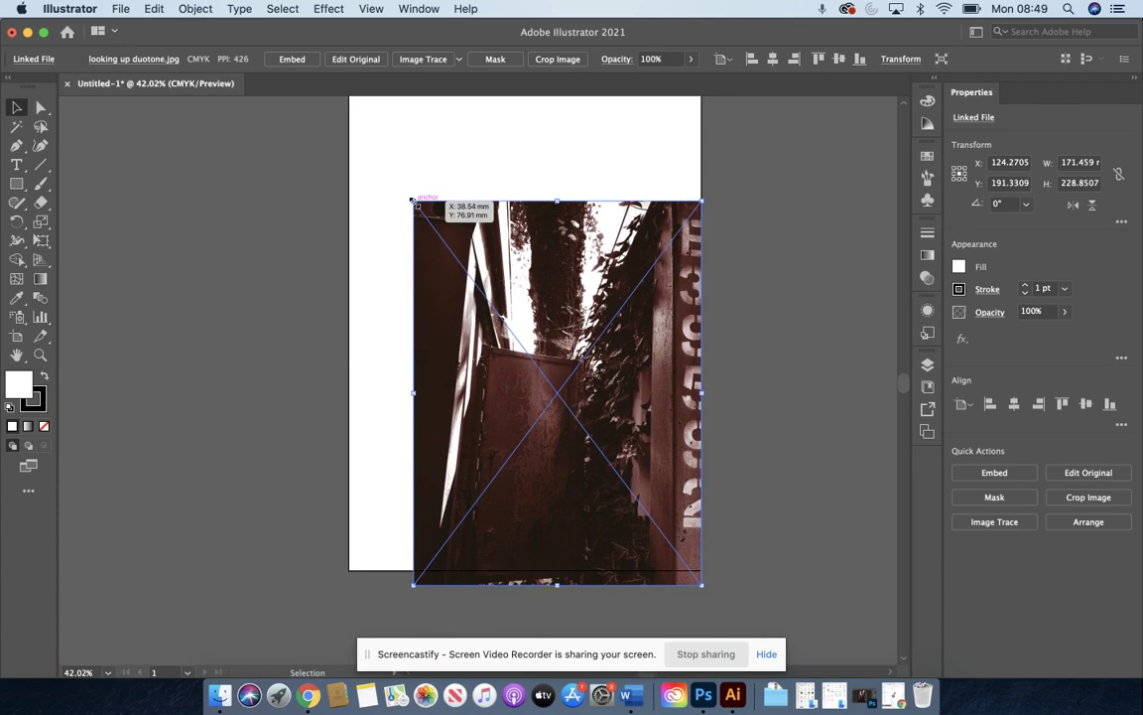
{"action": "left_click_drag", "start_coordinate": [413, 201], "coordinate": [282, 127]}
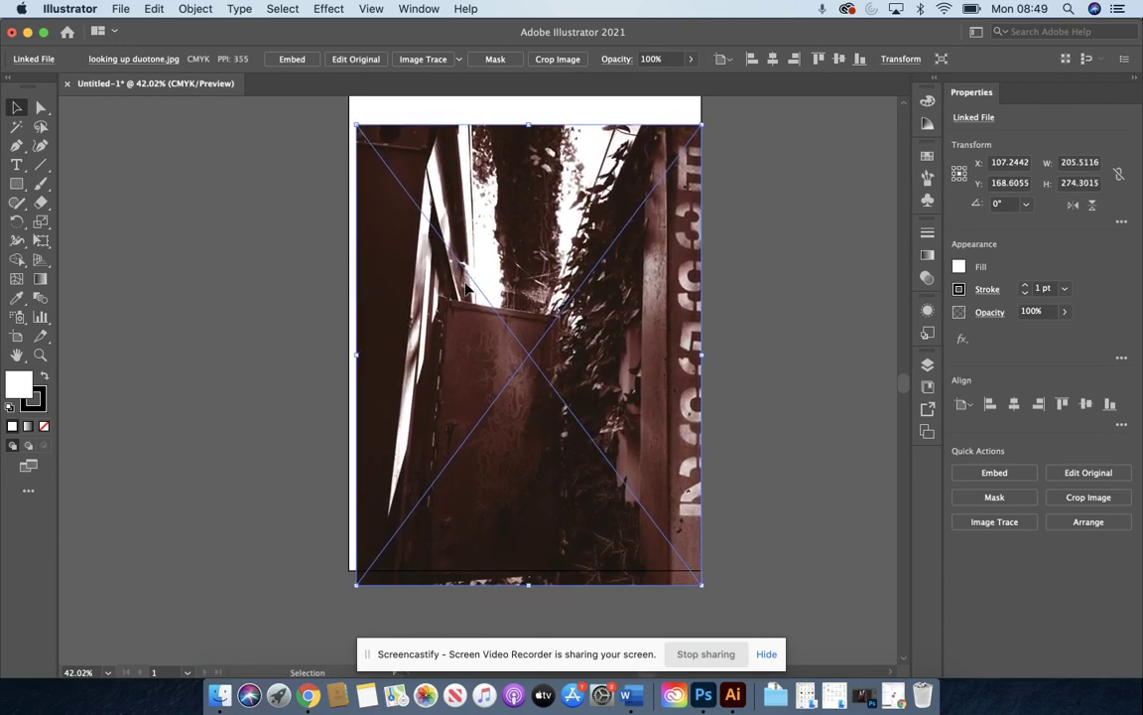
{"action": "left_click_drag", "start_coordinate": [466, 286], "coordinate": [459, 266]}
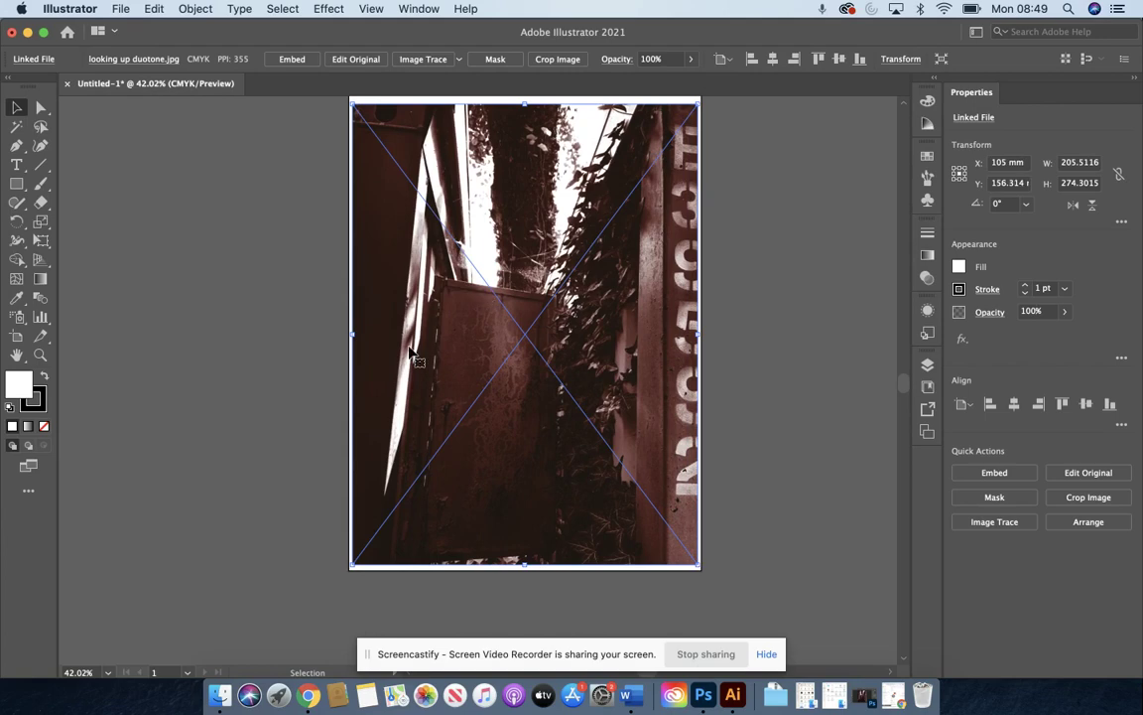
{"action": "scroll", "coordinate": [412, 355], "scroll_direction": "up", "scroll_amount": 2}
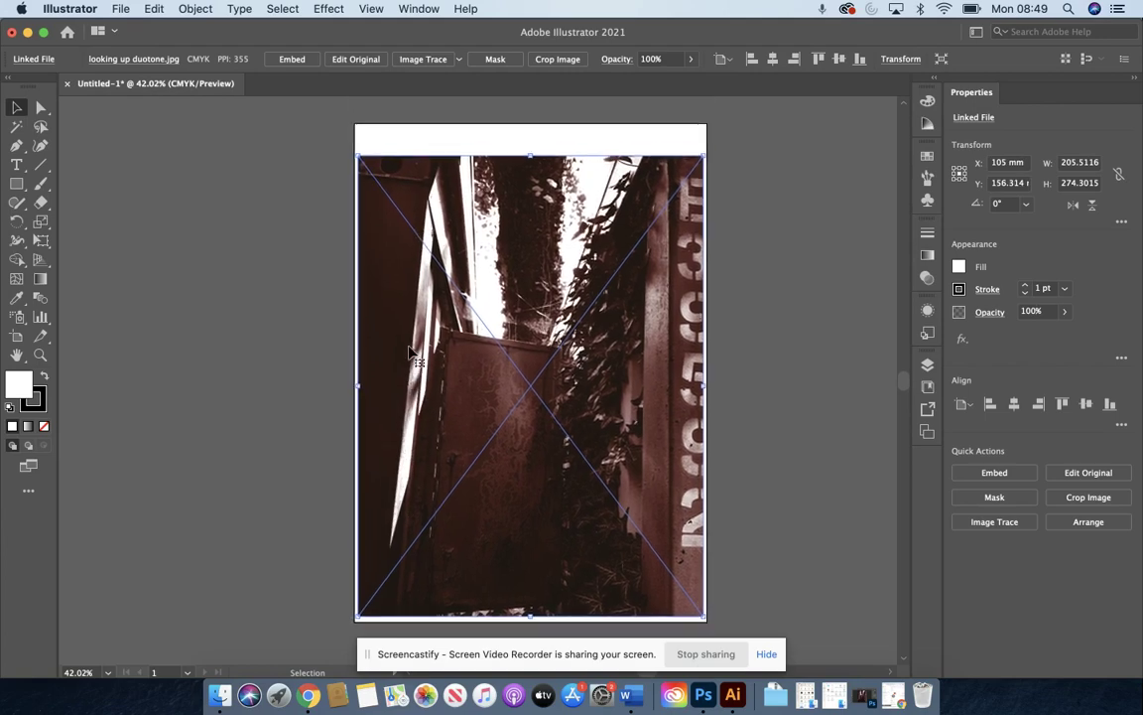
- Add Layer 2 above the photo and lock the photo's Layer 1
{"action": "left_click", "coordinate": [927, 364]}
{"action": "left_click", "coordinate": [863, 507]}
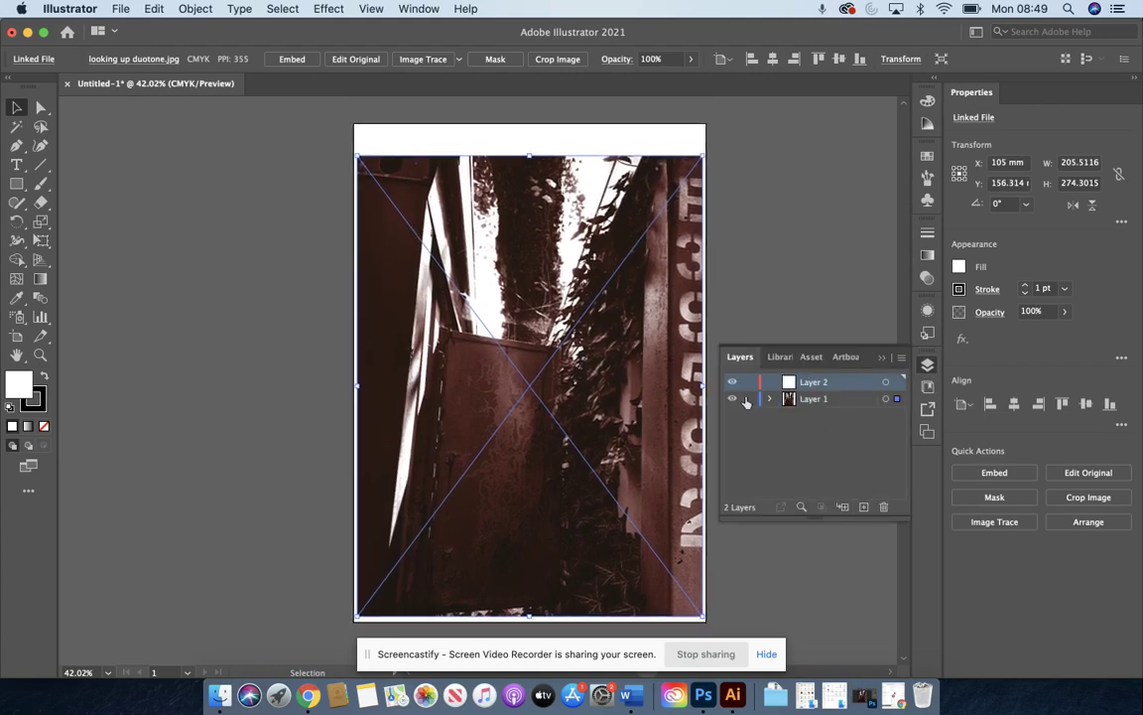
{"action": "left_click", "coordinate": [749, 398]}
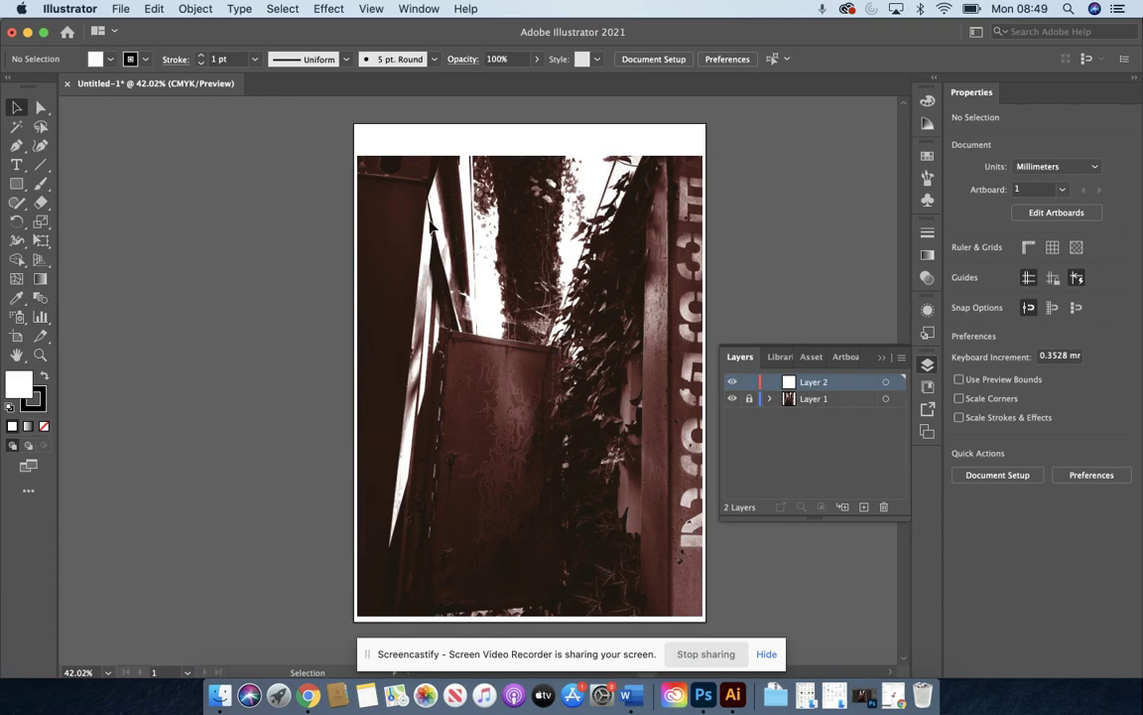
- Trace the door's four corners with the Pen tool as a closed path with no fill
{"action": "key", "text": "p"}
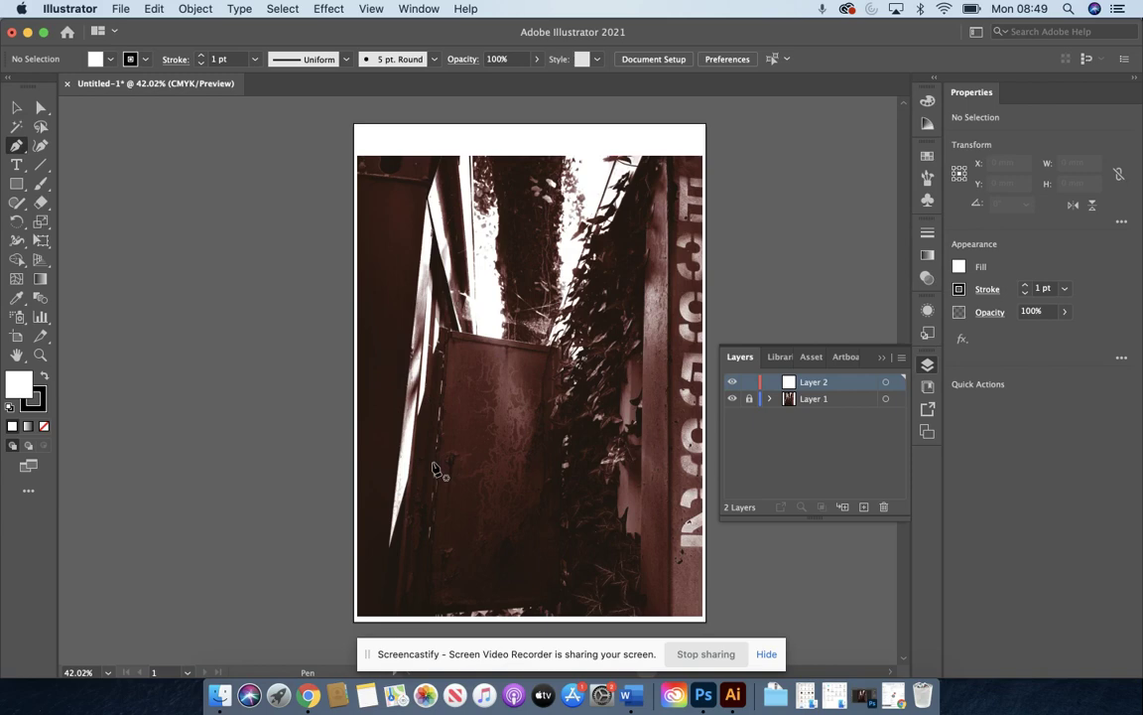
{"action": "left_click", "coordinate": [451, 330]}
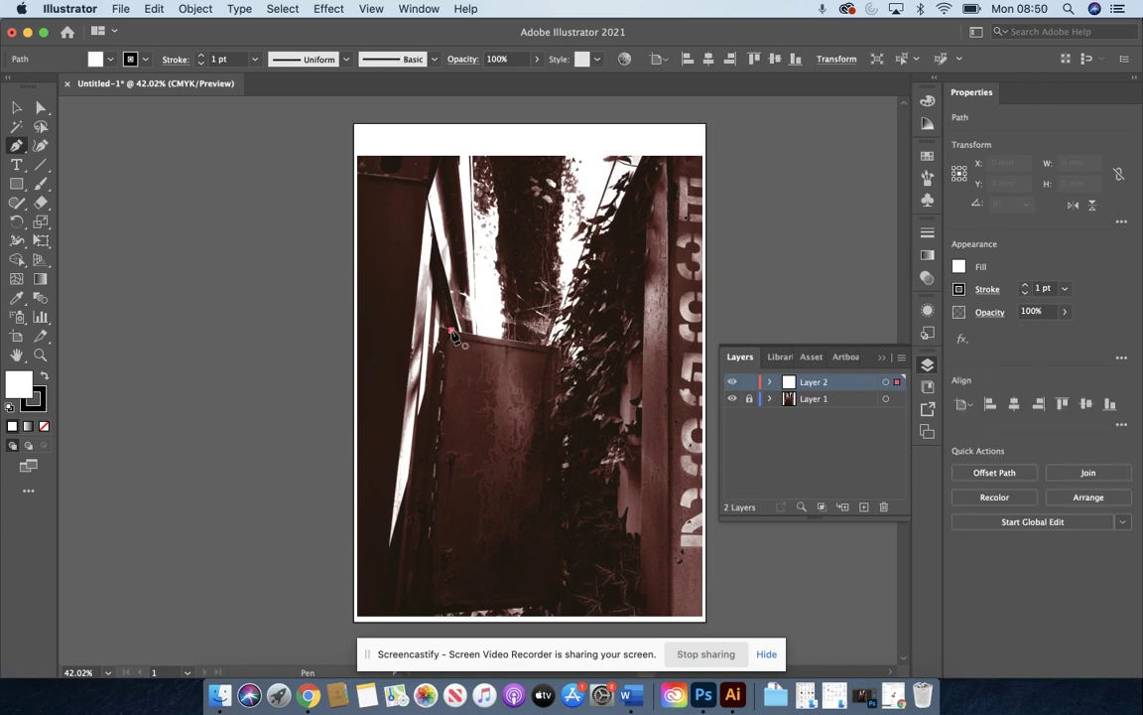
{"action": "left_click", "coordinate": [562, 345]}
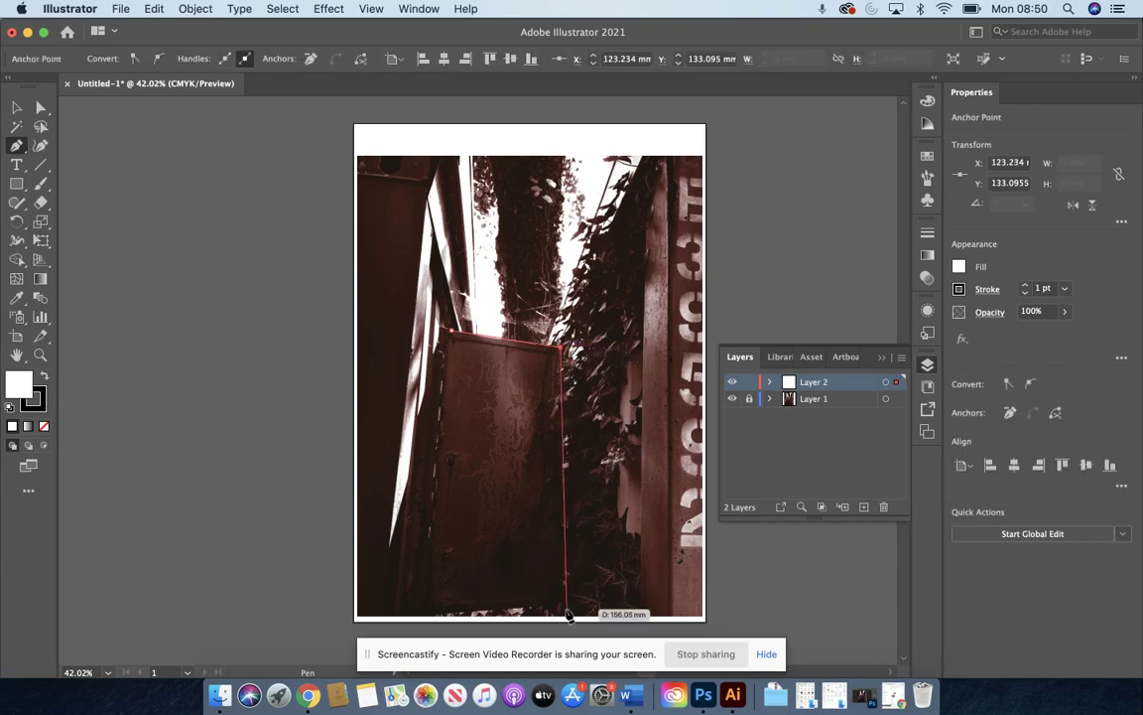
{"action": "left_click", "coordinate": [561, 613]}
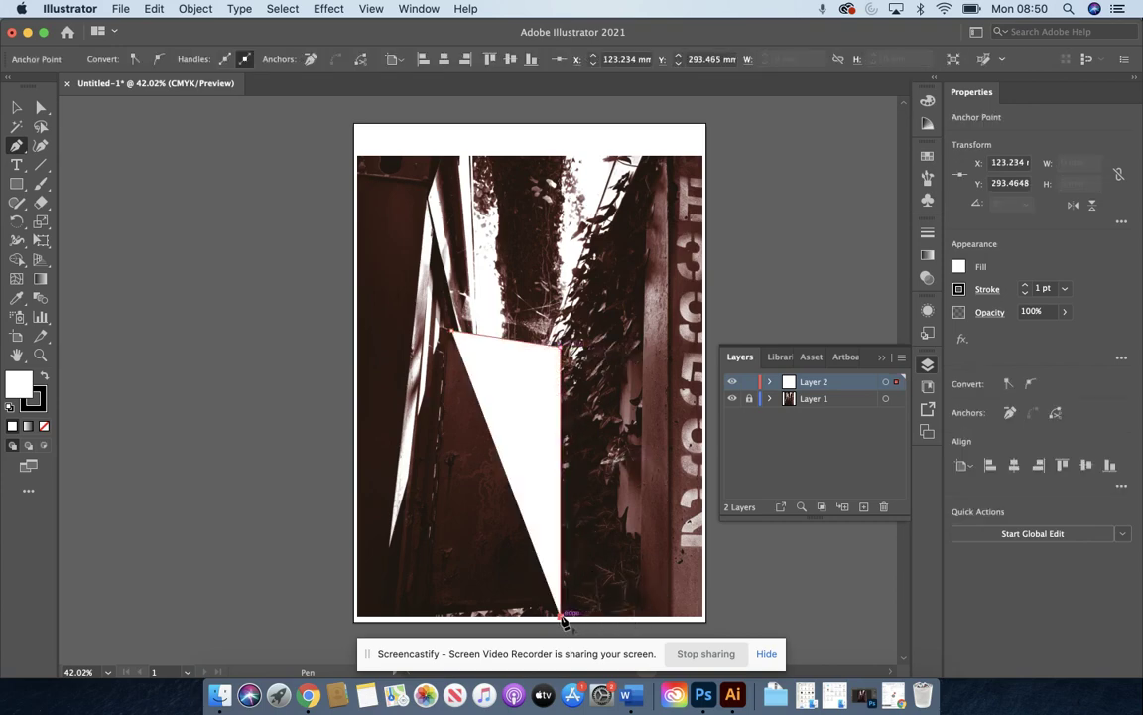
{"action": "left_click", "coordinate": [394, 614]}
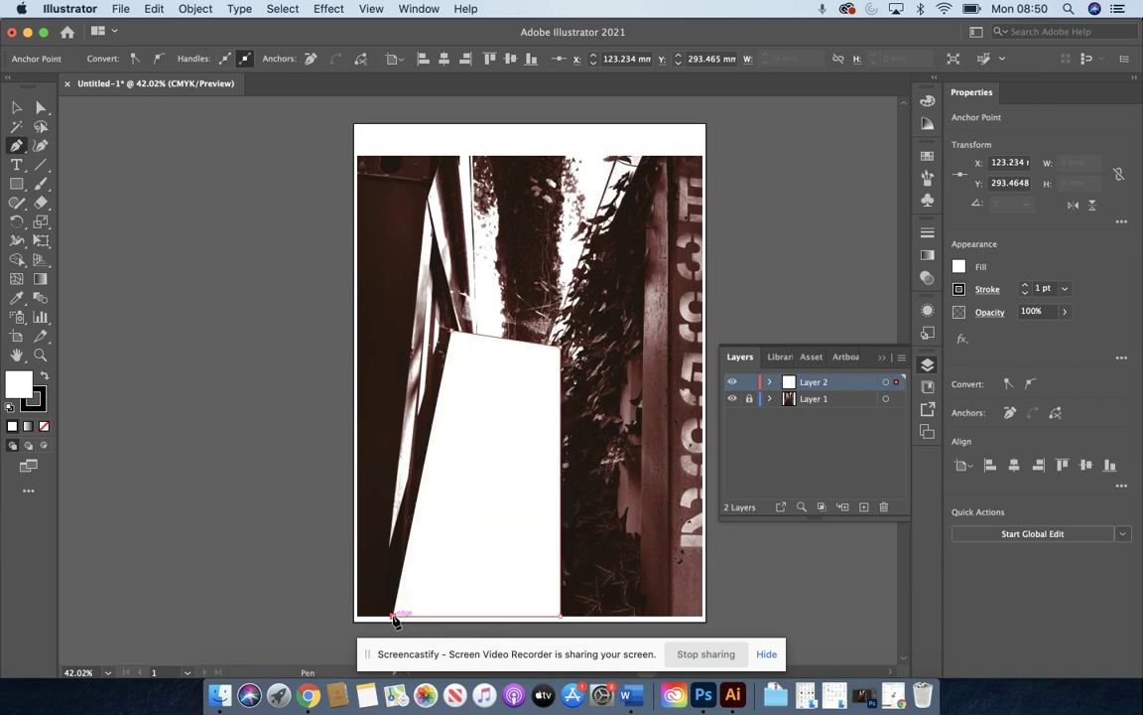
{"action": "left_click", "coordinate": [449, 330]}
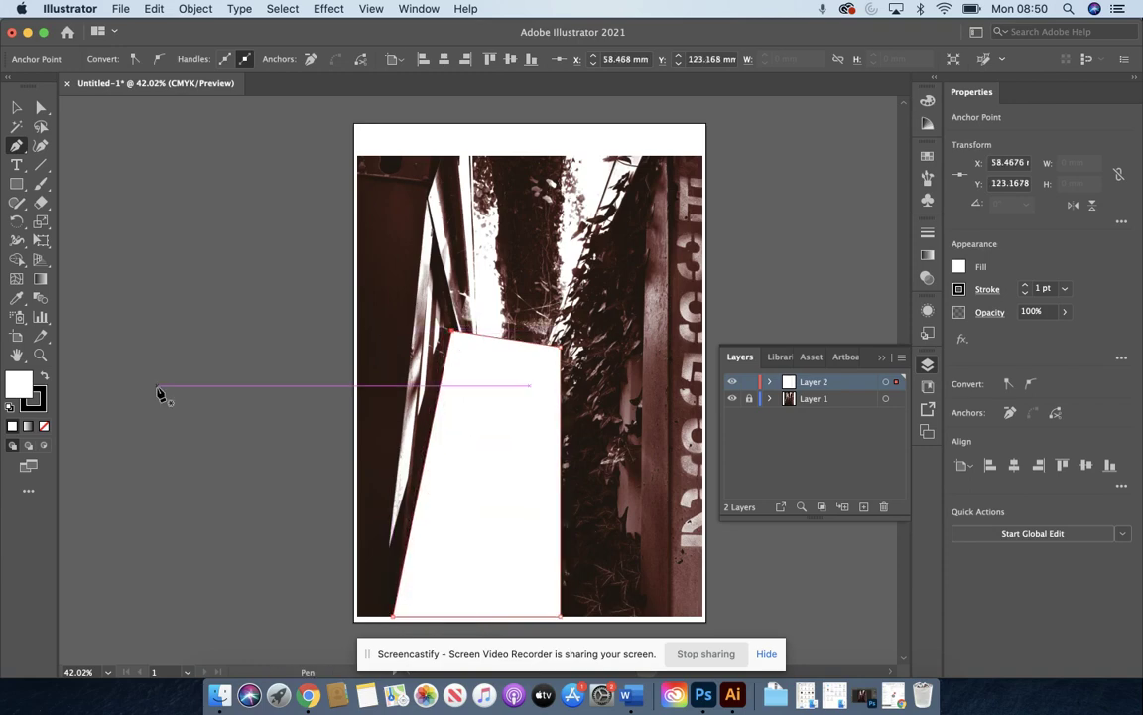
{"action": "left_click", "coordinate": [958, 267]}
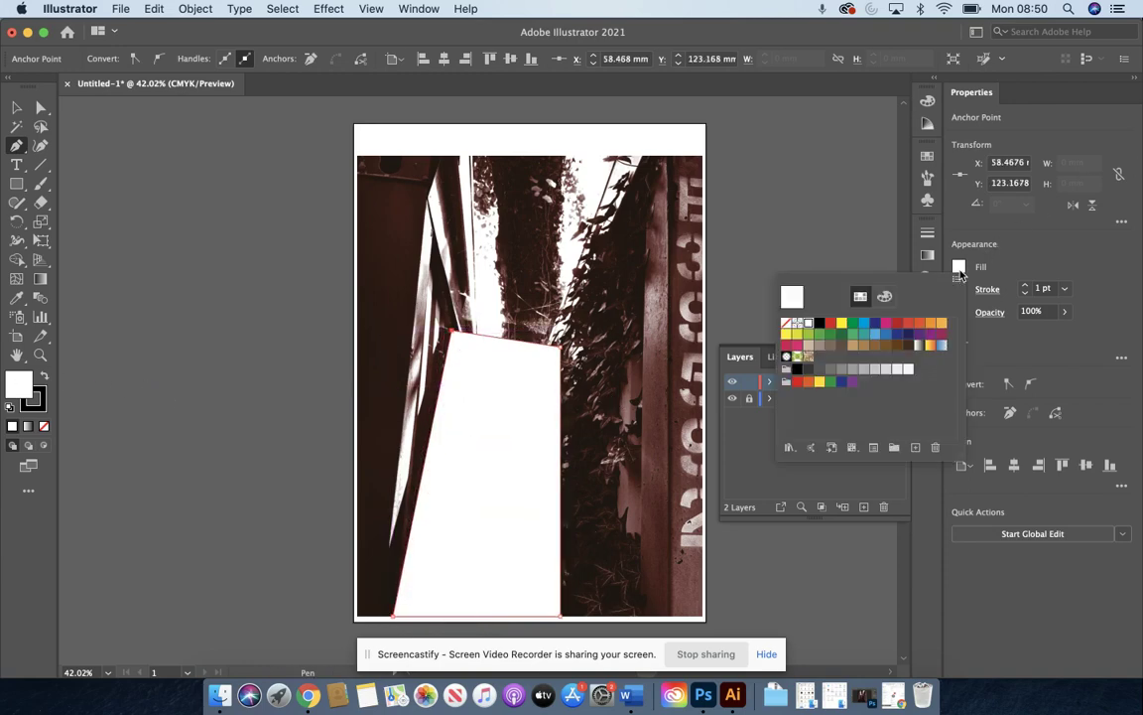
{"action": "left_click", "coordinate": [785, 323]}
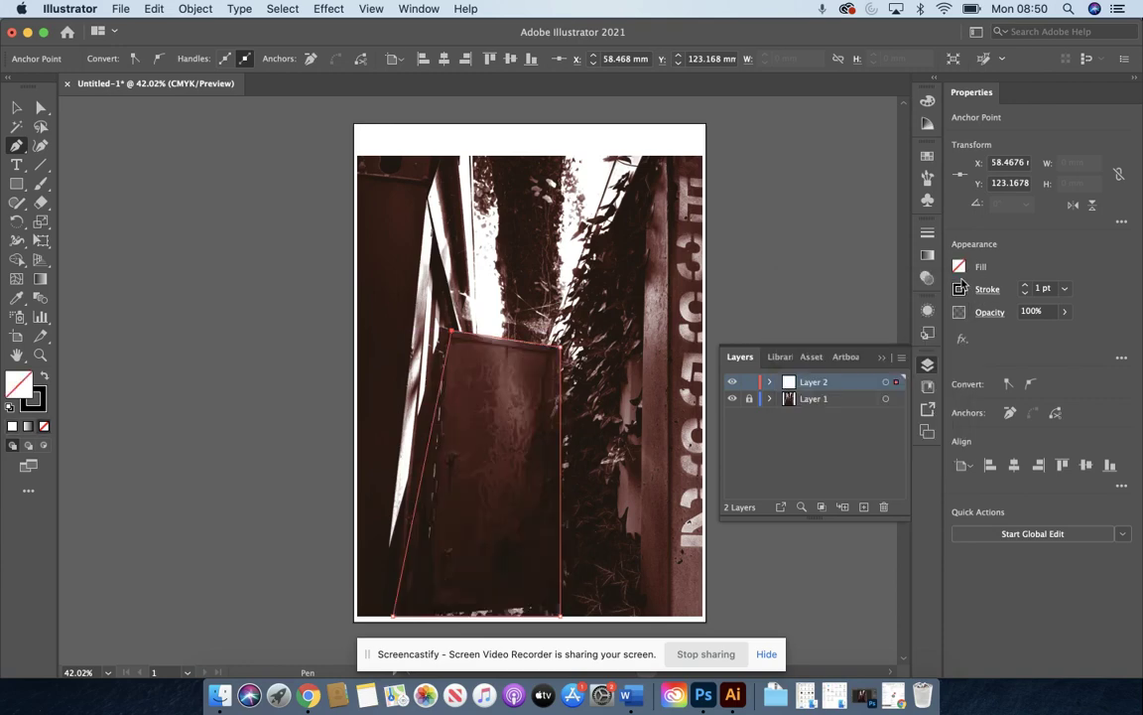
- Fill the door shape with dark brown sampled from the photo, swapping fill and stroke
{"action": "left_click", "coordinate": [18, 300]}
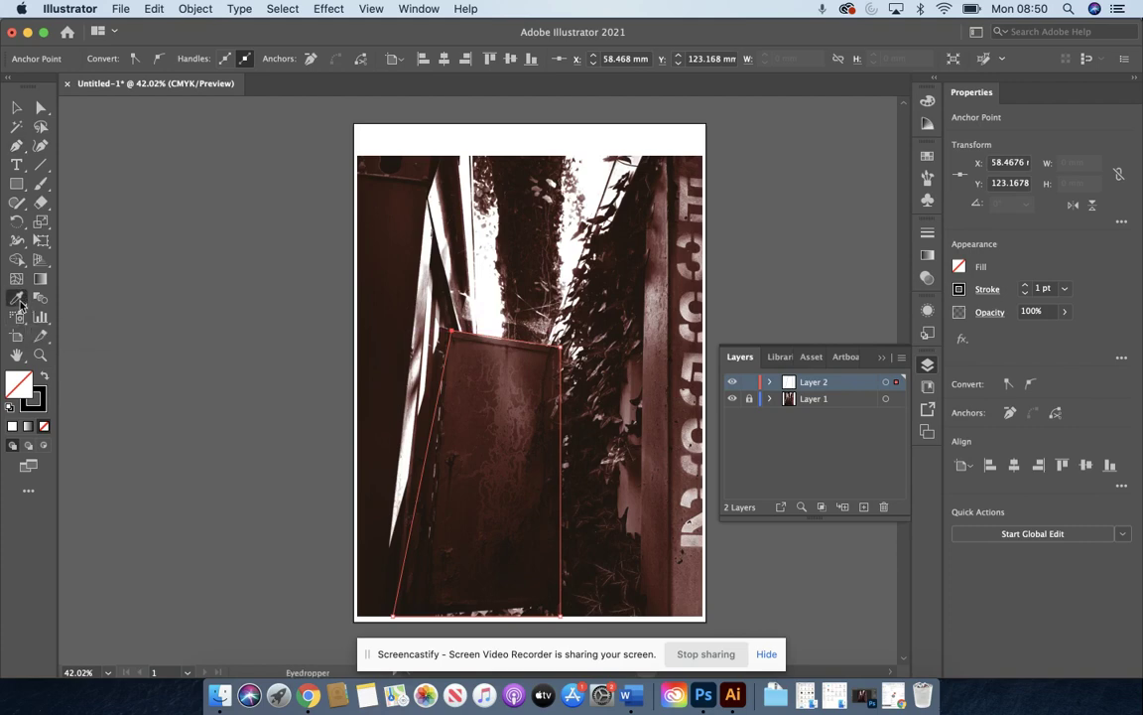
{"action": "left_click", "coordinate": [467, 411]}
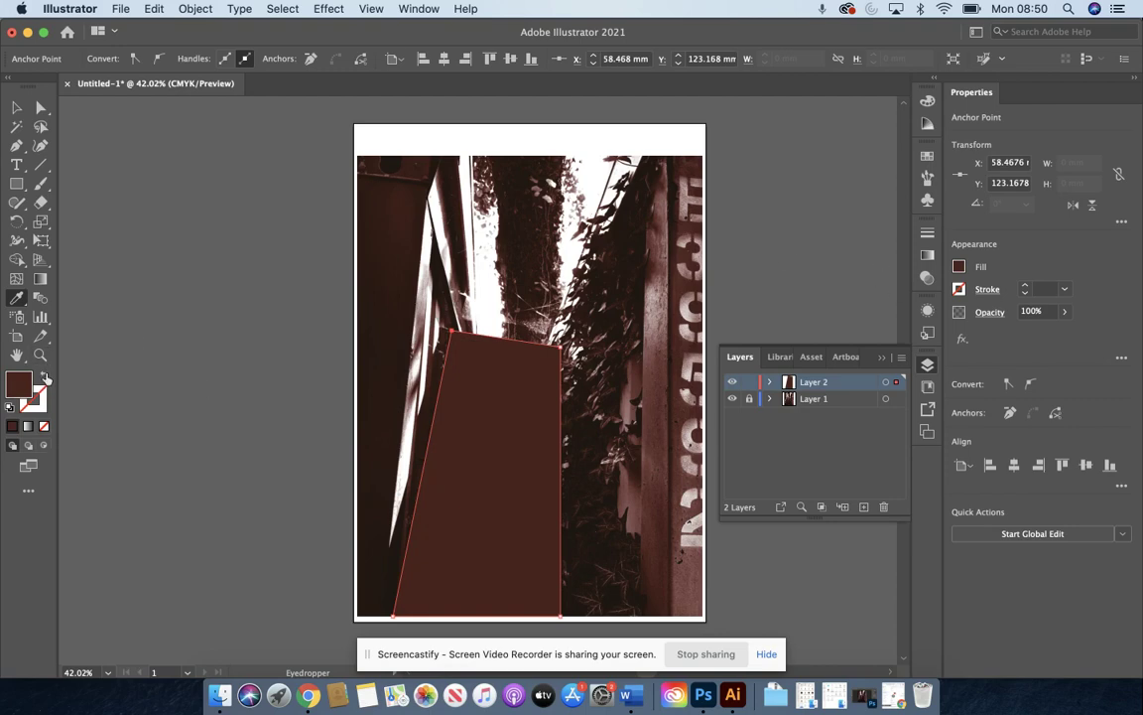
{"action": "key", "text": "shift+x"}
- Move the shape's bottom-left anchor onto the door edge, restore the brown fill, and add Layer 3
{"action": "left_click", "coordinate": [43, 110]}
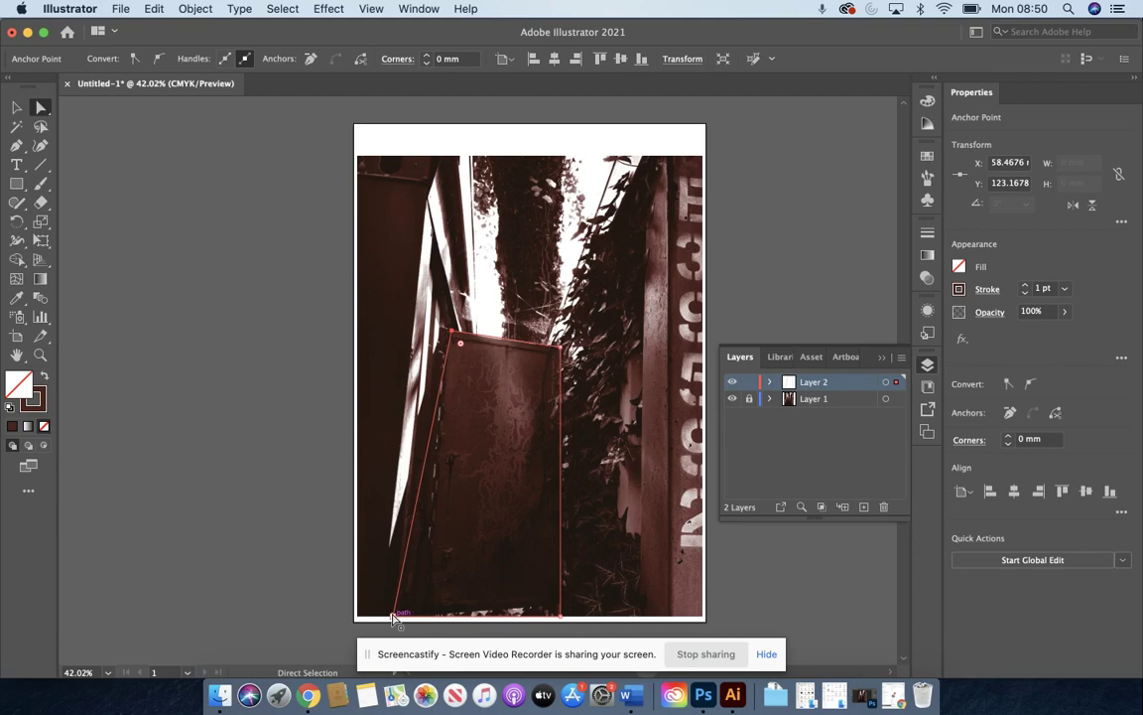
{"action": "left_click_drag", "start_coordinate": [394, 618], "coordinate": [429, 617]}
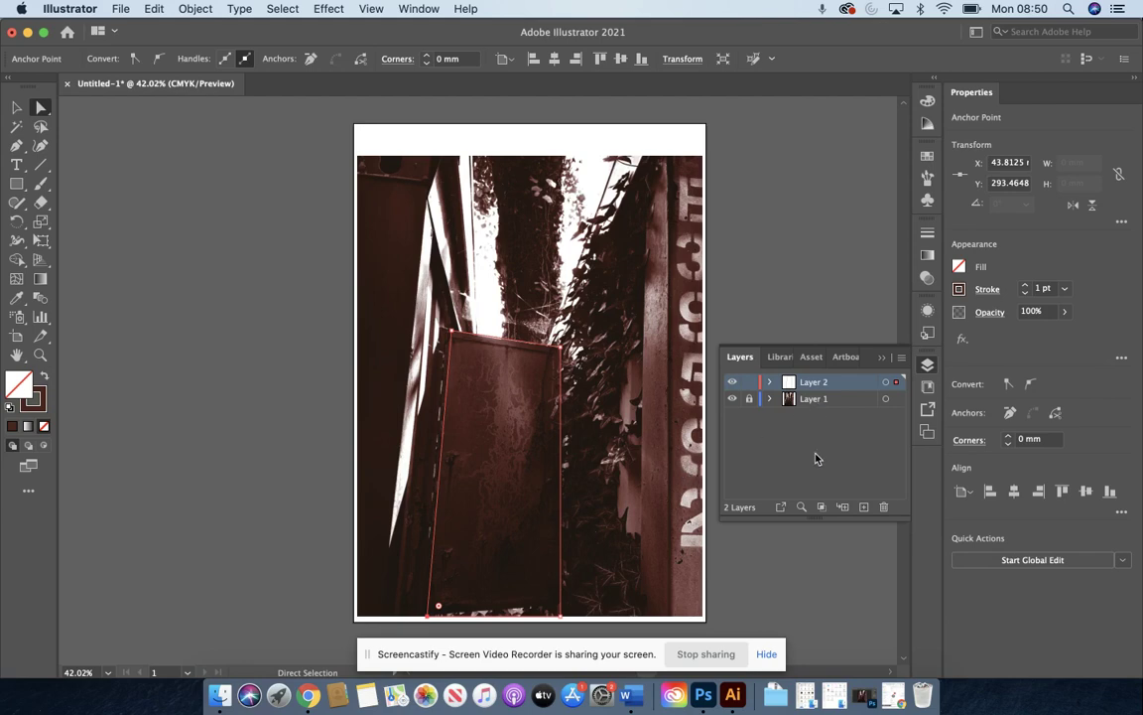
{"action": "left_click", "coordinate": [43, 376]}
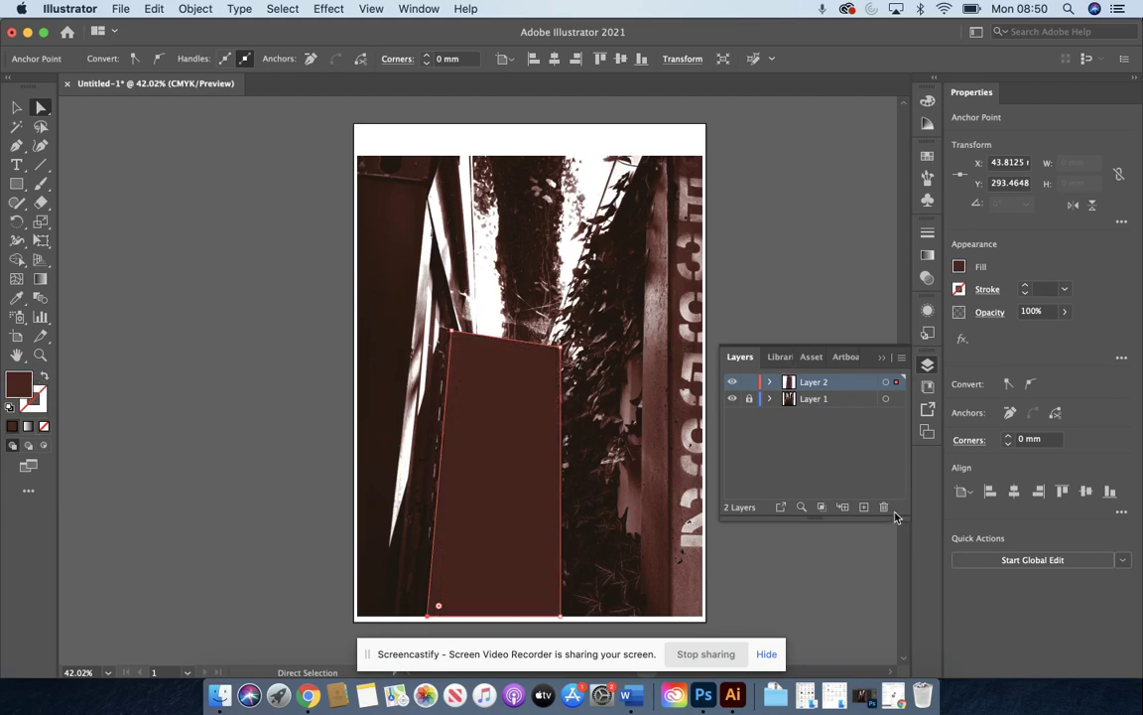
{"action": "left_click", "coordinate": [864, 507]}
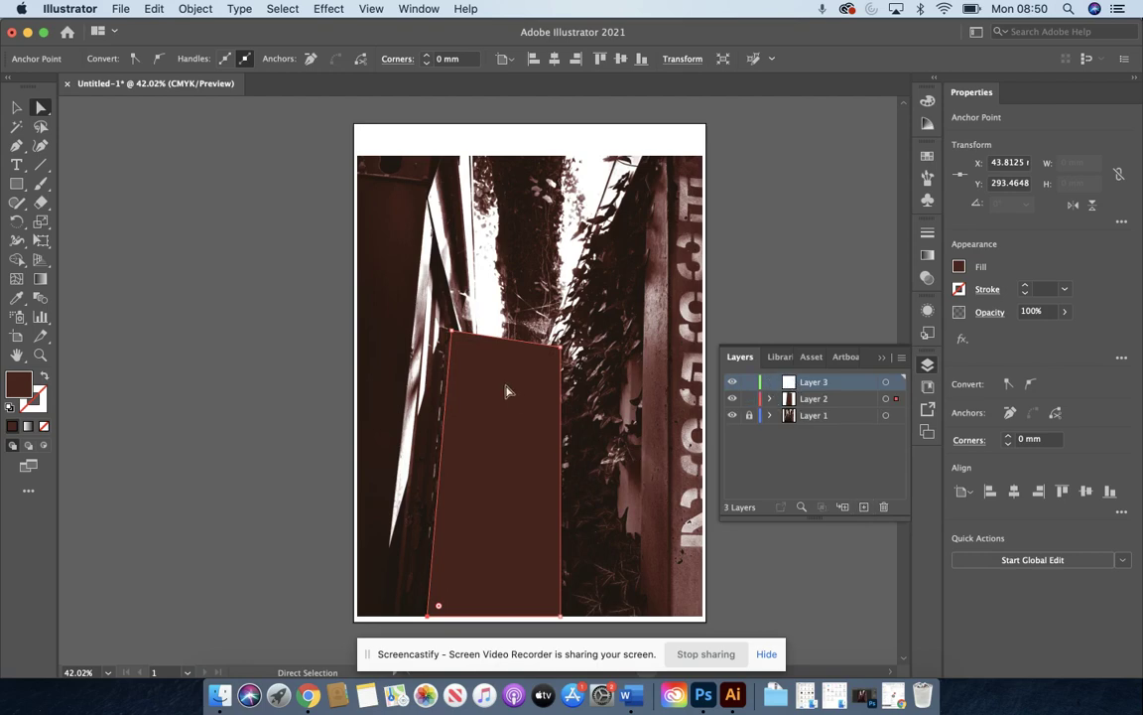
- Hide Layer 2 and trace the narrow lit wall strip above the door as a closed path
{"action": "left_click", "coordinate": [732, 399]}
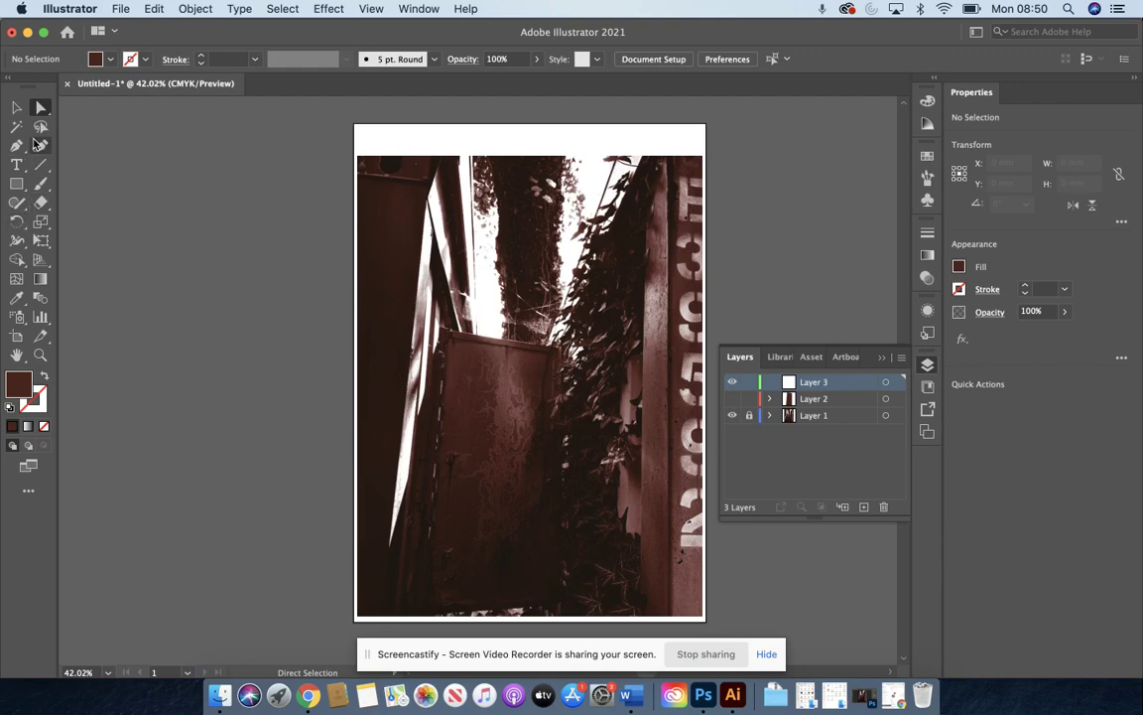
{"action": "left_click", "coordinate": [17, 145]}
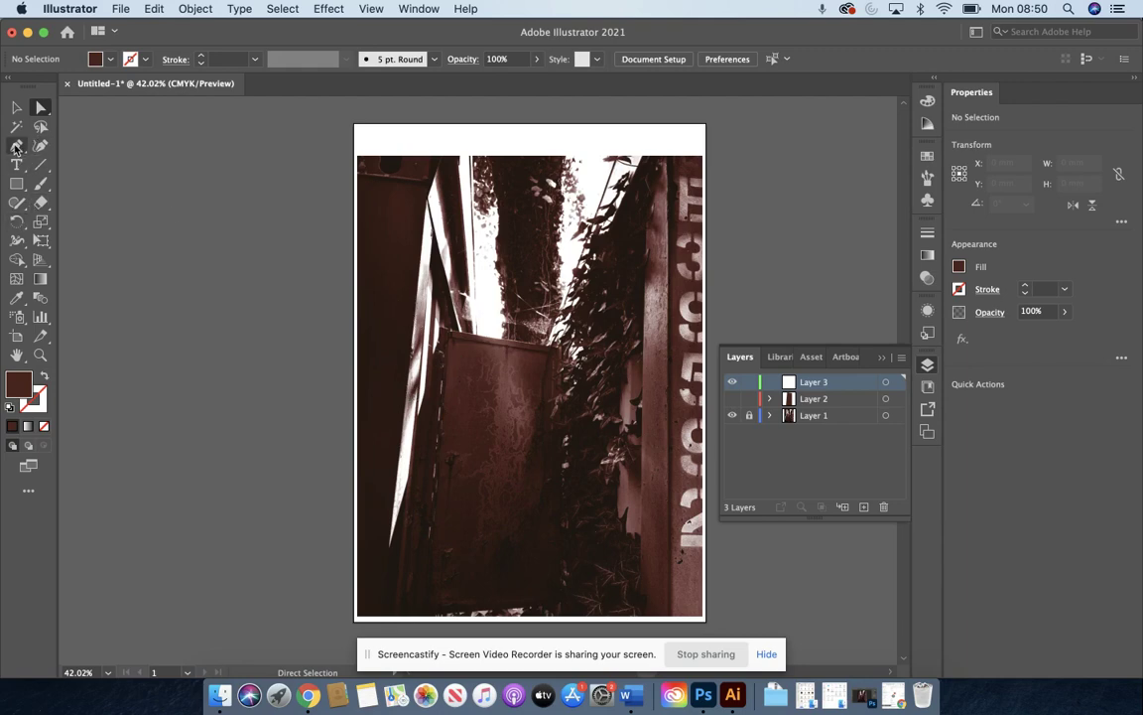
{"action": "left_click", "coordinate": [458, 332]}
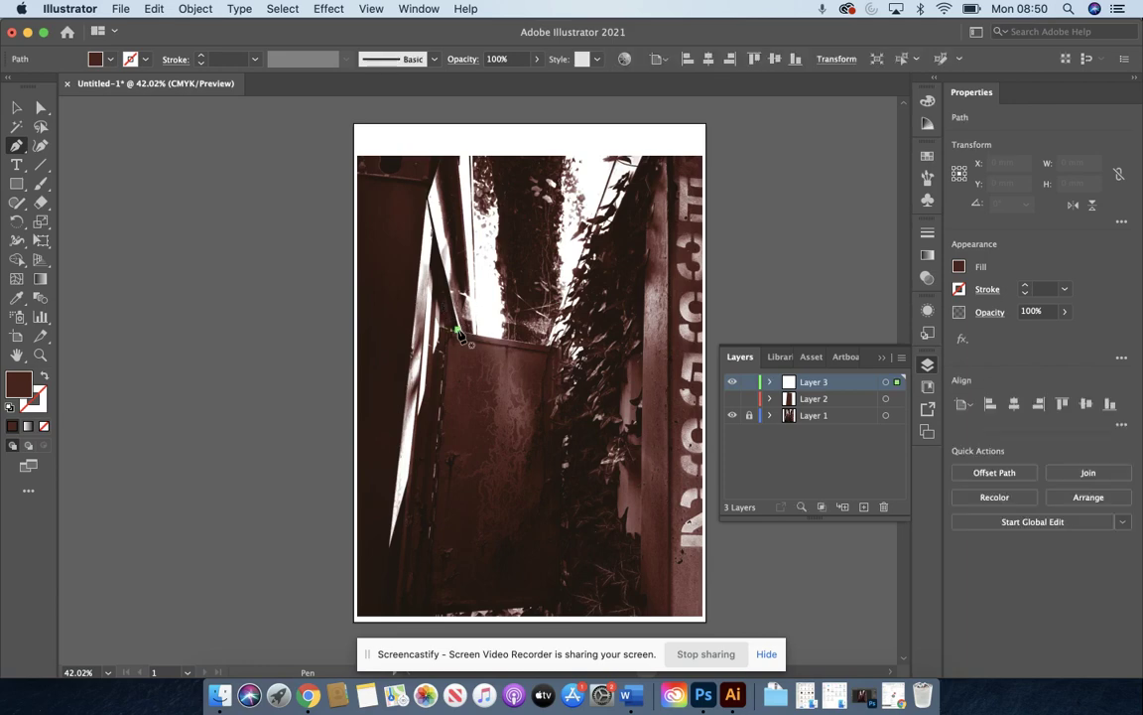
{"action": "left_click", "coordinate": [427, 198]}
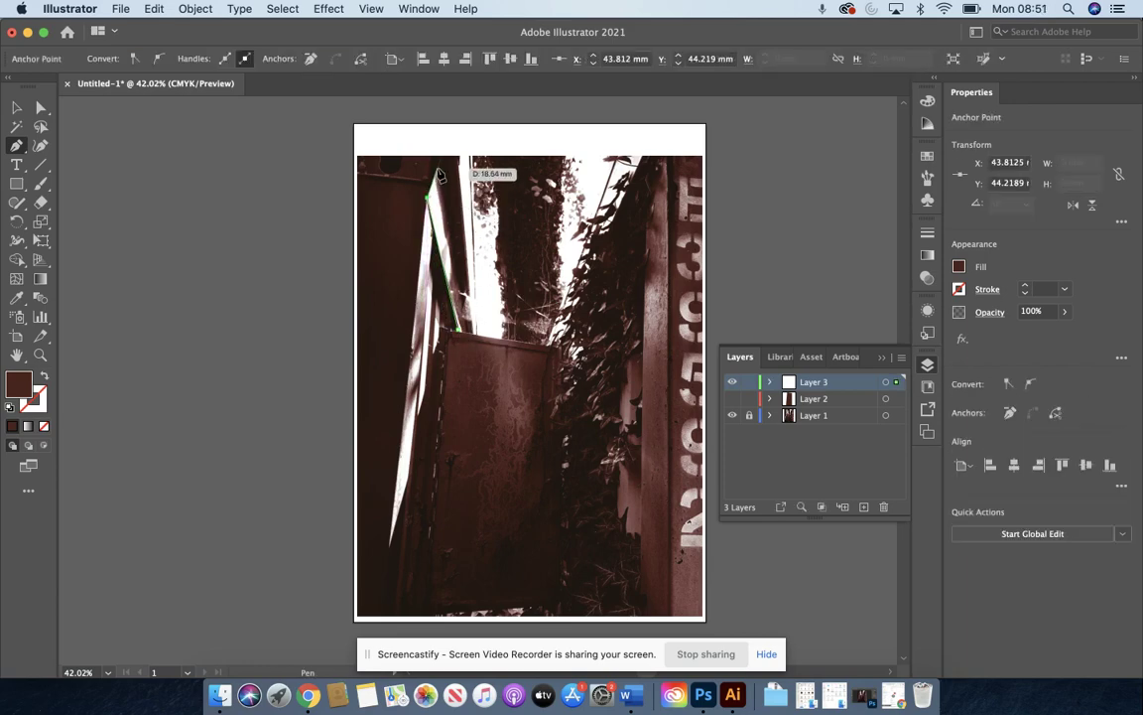
{"action": "left_click", "coordinate": [441, 156]}
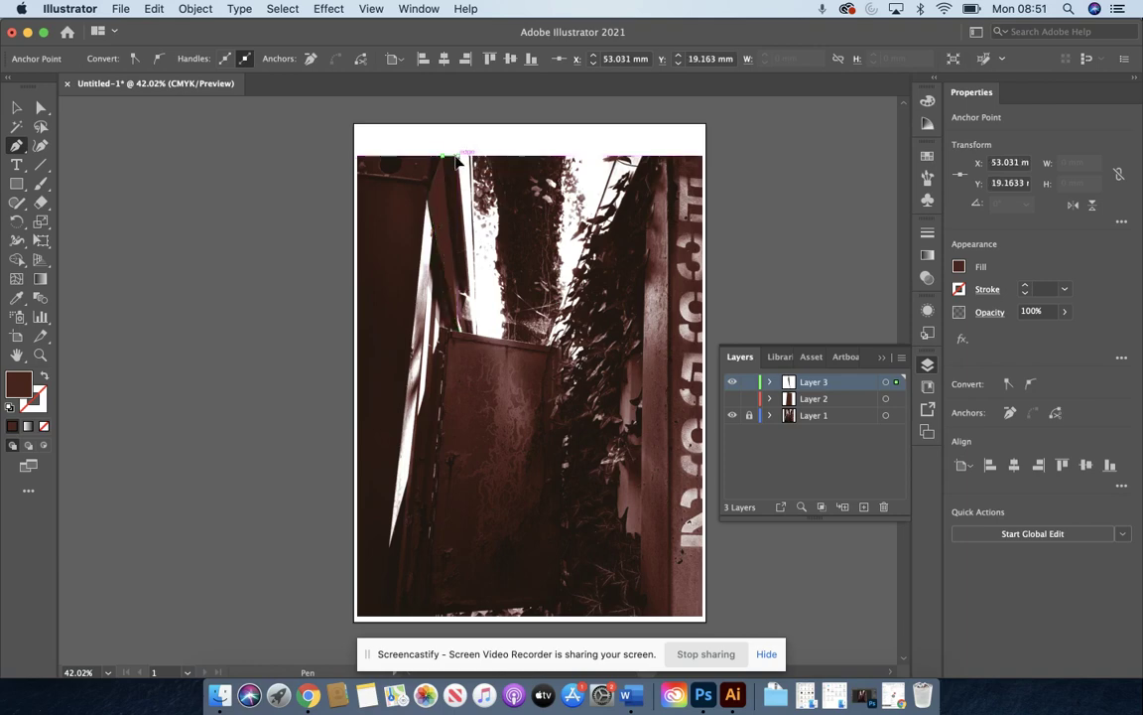
{"action": "left_click", "coordinate": [458, 157]}
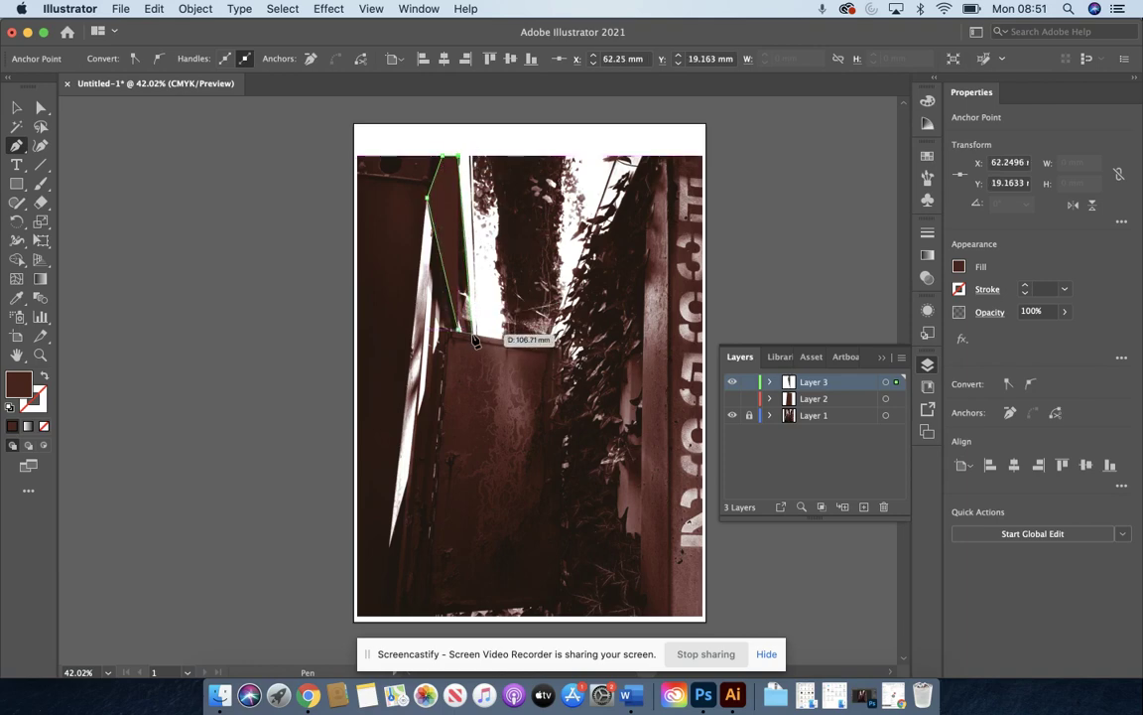
{"action": "left_click", "coordinate": [471, 333]}
{"action": "left_click", "coordinate": [457, 329]}
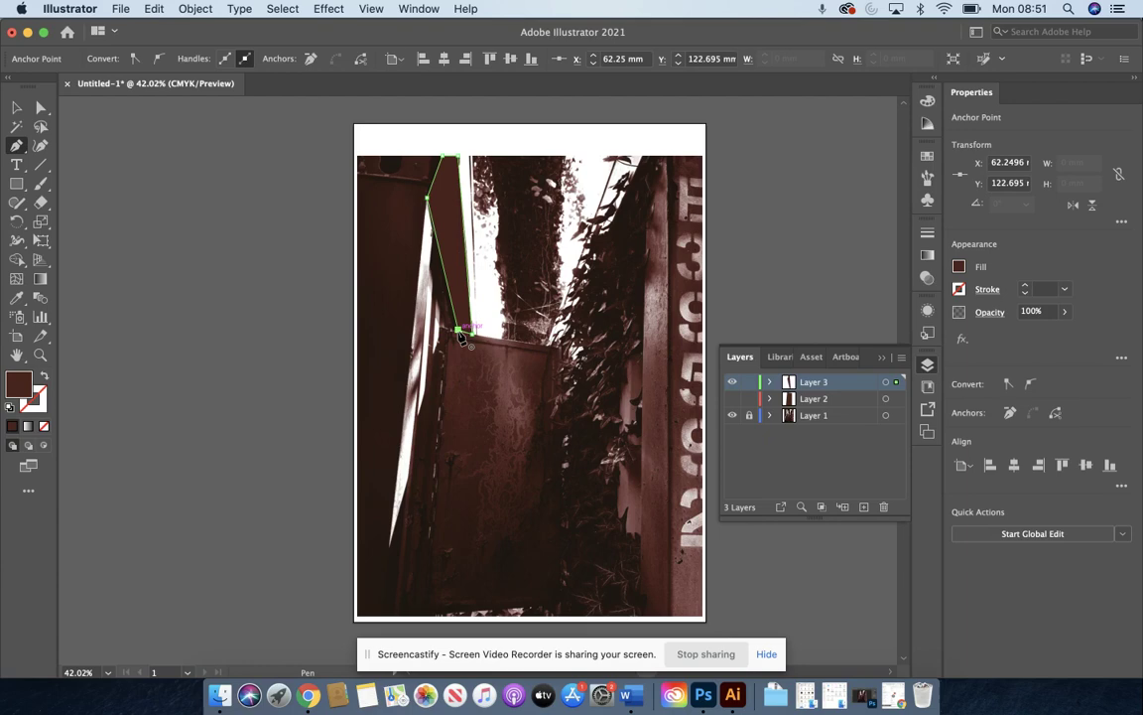
- Fill the wall strip with brown sampled from the photo
{"action": "left_click", "coordinate": [44, 377]}
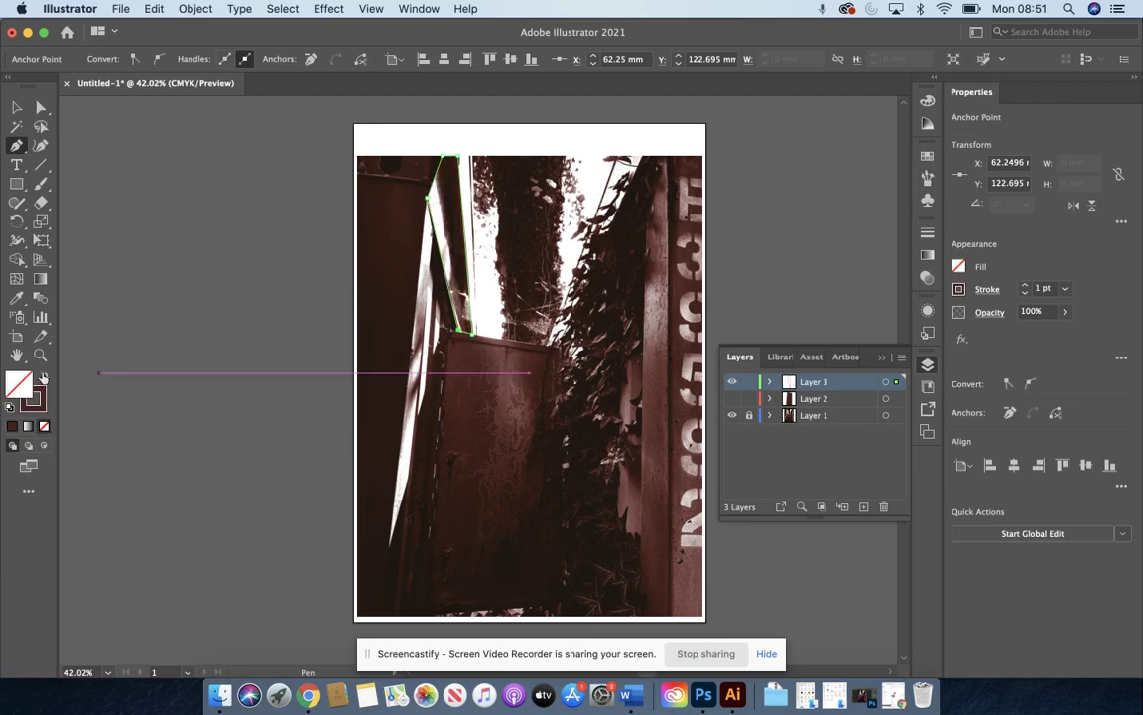
{"action": "left_click", "coordinate": [16, 298]}
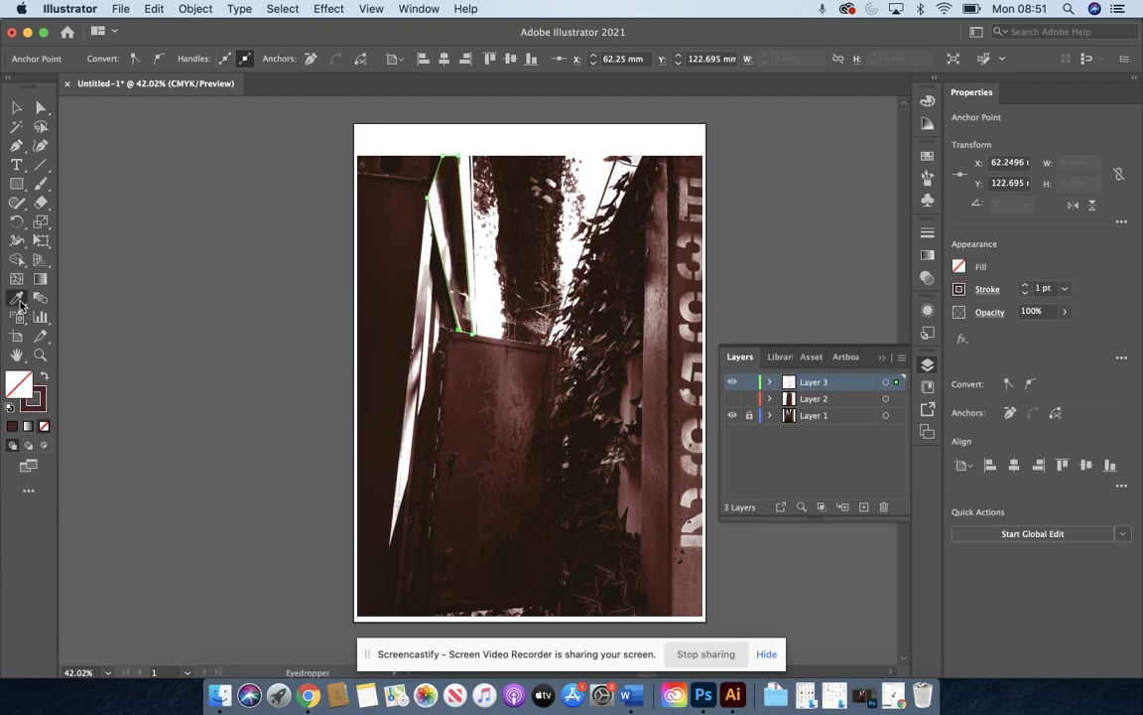
{"action": "left_click", "coordinate": [452, 232]}
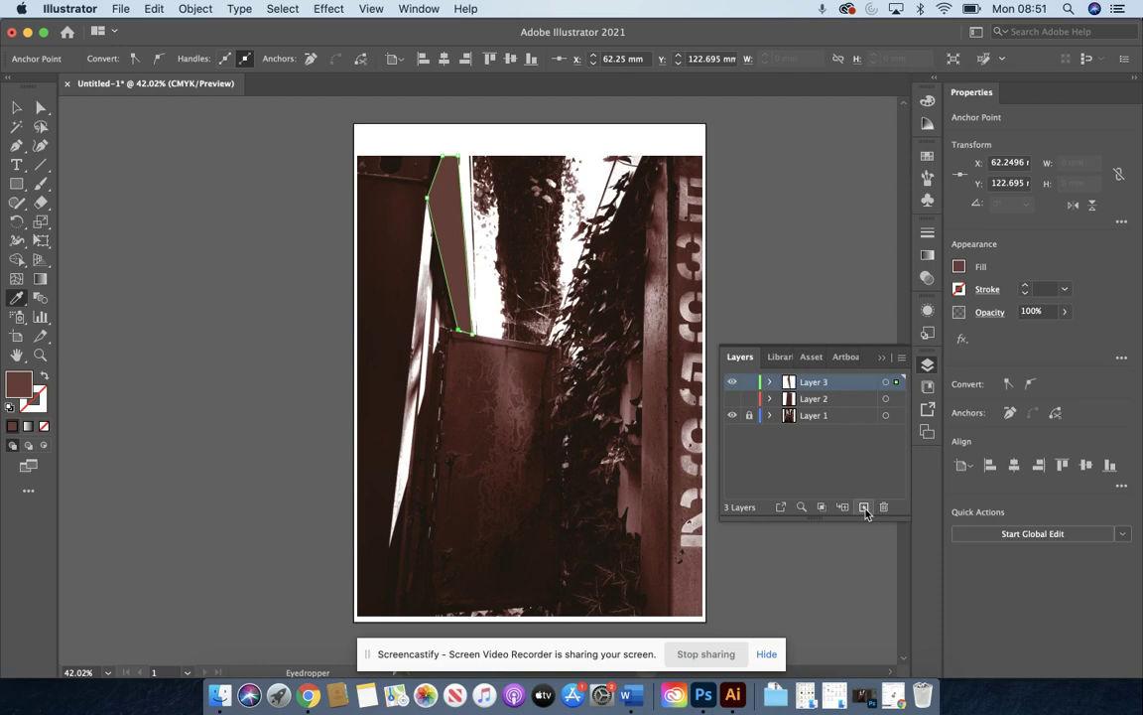
{"action": "left_click", "coordinate": [17, 147]}
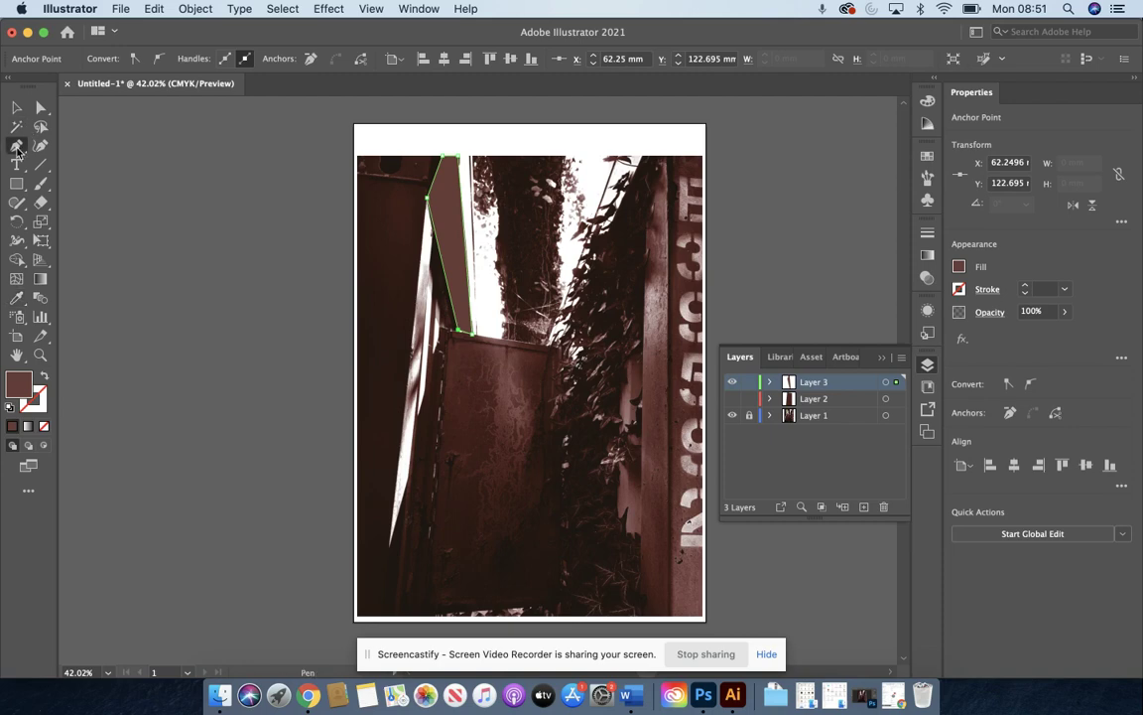
- Add Layer 4 and zoom in on the ivy at the lower right
{"action": "left_click", "coordinate": [863, 506]}
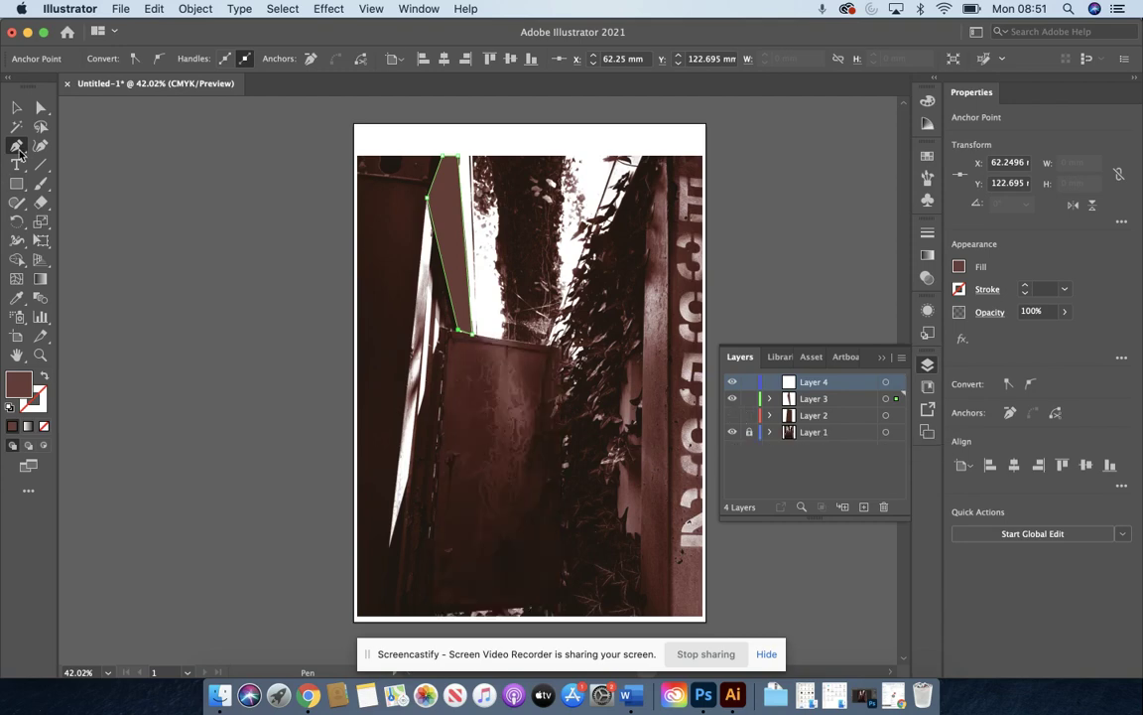
{"action": "scroll", "coordinate": [636, 556], "scroll_direction": "up", "scroll_amount": 5}
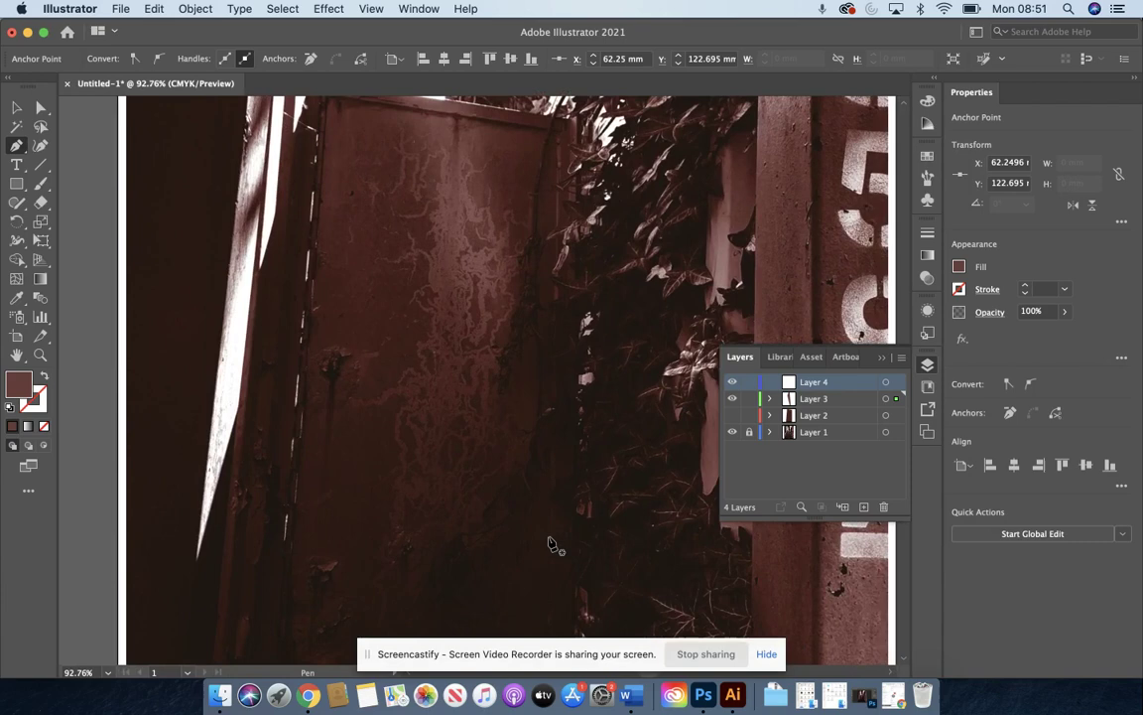
{"action": "scroll", "coordinate": [652, 565], "scroll_direction": "right", "scroll_amount": 5}
{"action": "scroll", "coordinate": [652, 565], "scroll_direction": "down", "scroll_amount": 2}
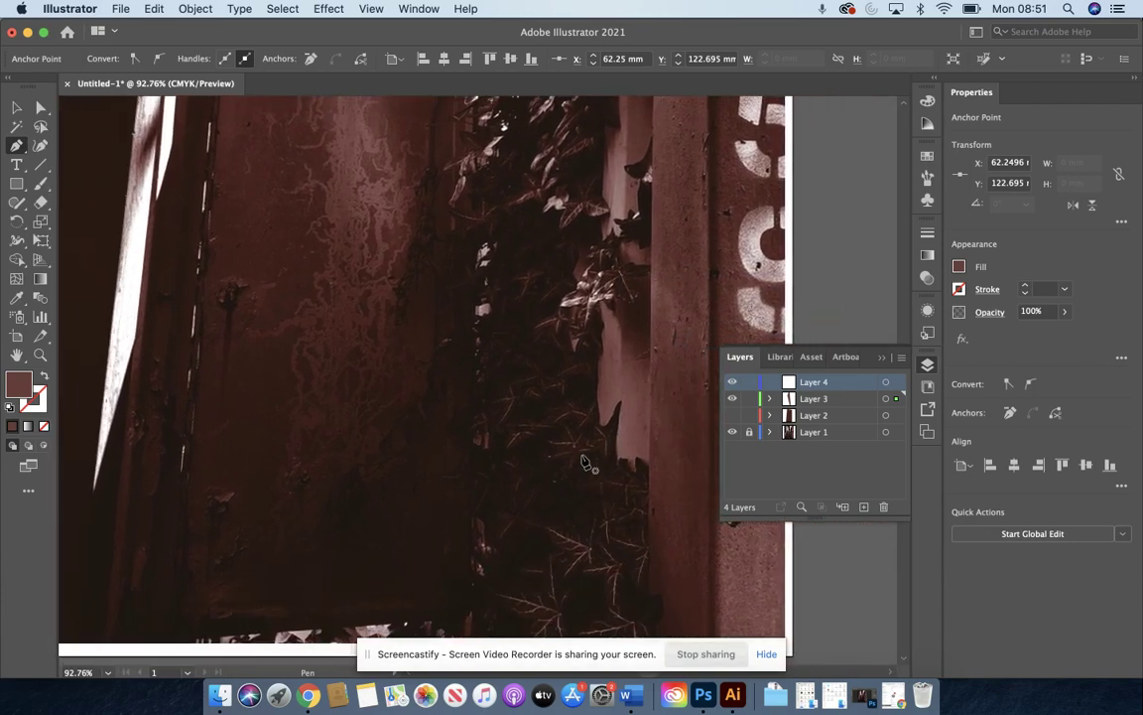
- Trace one ivy leaf's outline with curved pen points, closed with no fill
{"action": "mouse_move", "coordinate": [582, 458]}
{"action": "left_mouse_down"}
{"action": "mouse_move", "coordinate": [574, 480]}
{"action": "mouse_move", "coordinate": [566, 462]}
{"action": "left_mouse_up"}
{"action": "left_click", "coordinate": [44, 377]}
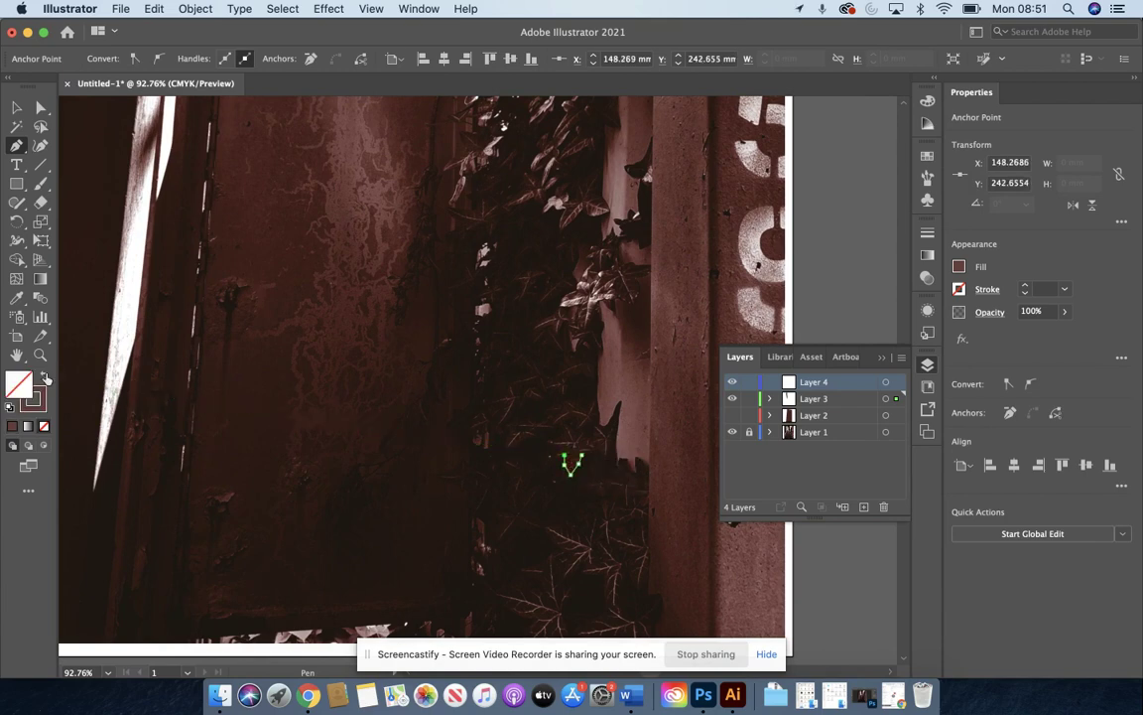
{"action": "left_click", "coordinate": [555, 460]}
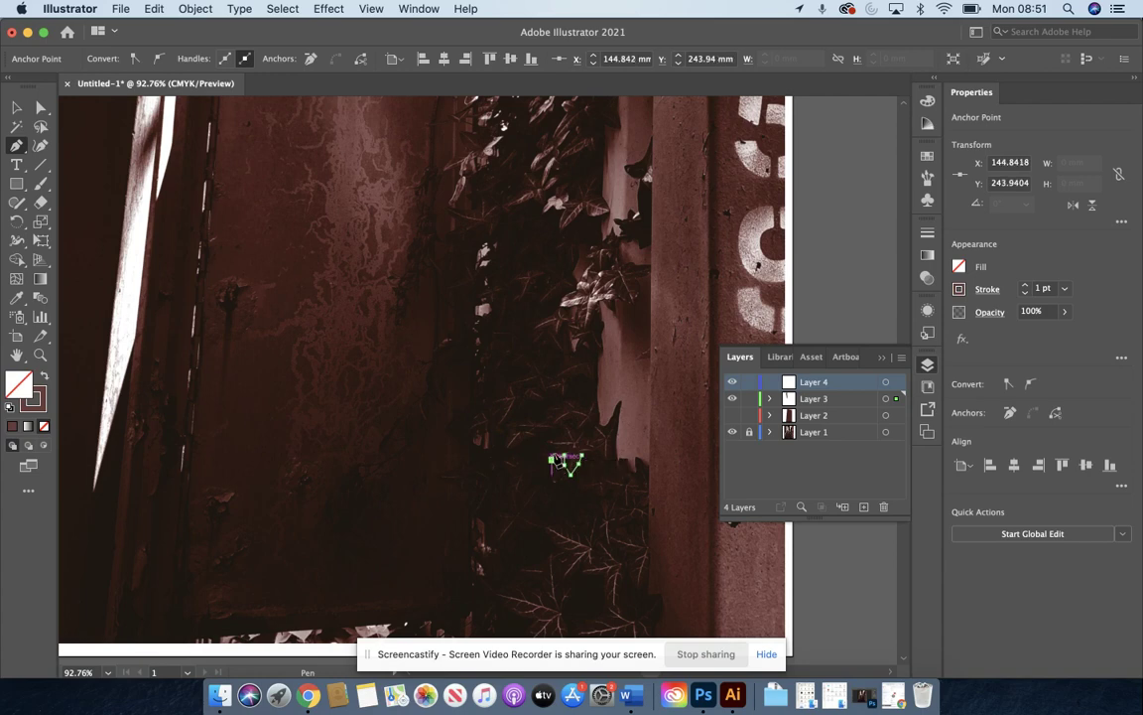
{"action": "left_click_drag", "start_coordinate": [551, 441], "coordinate": [600, 453]}
{"action": "left_click", "coordinate": [574, 435]}
{"action": "left_click", "coordinate": [598, 452]}
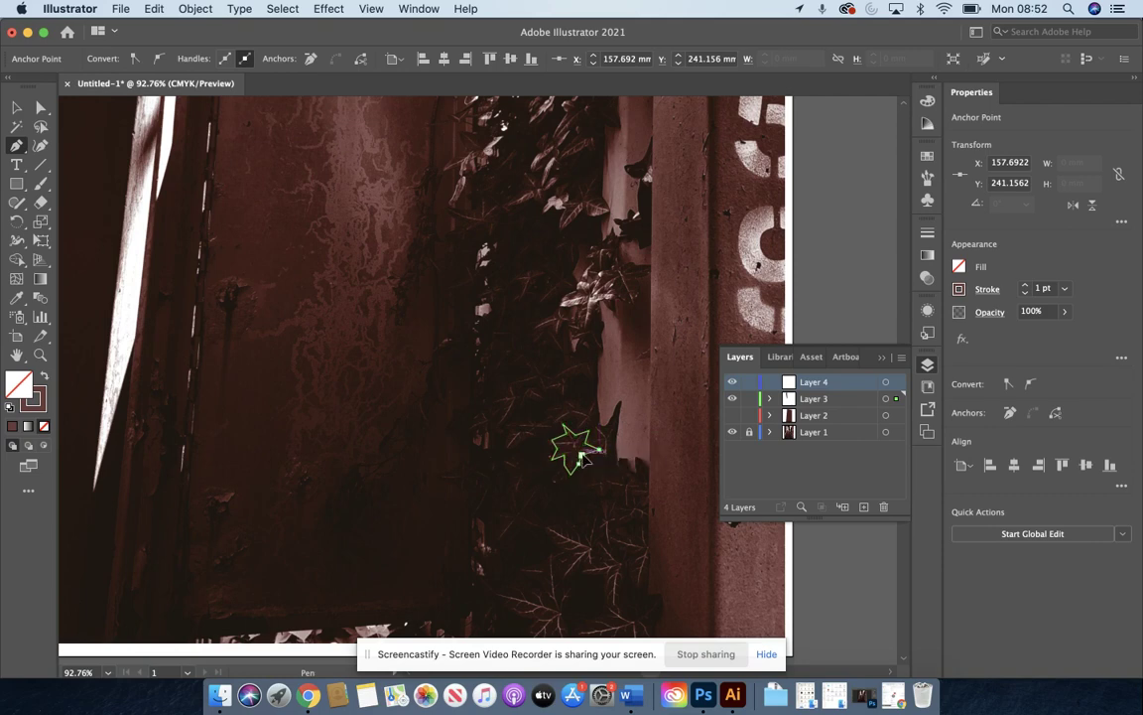
{"action": "left_click", "coordinate": [586, 456]}
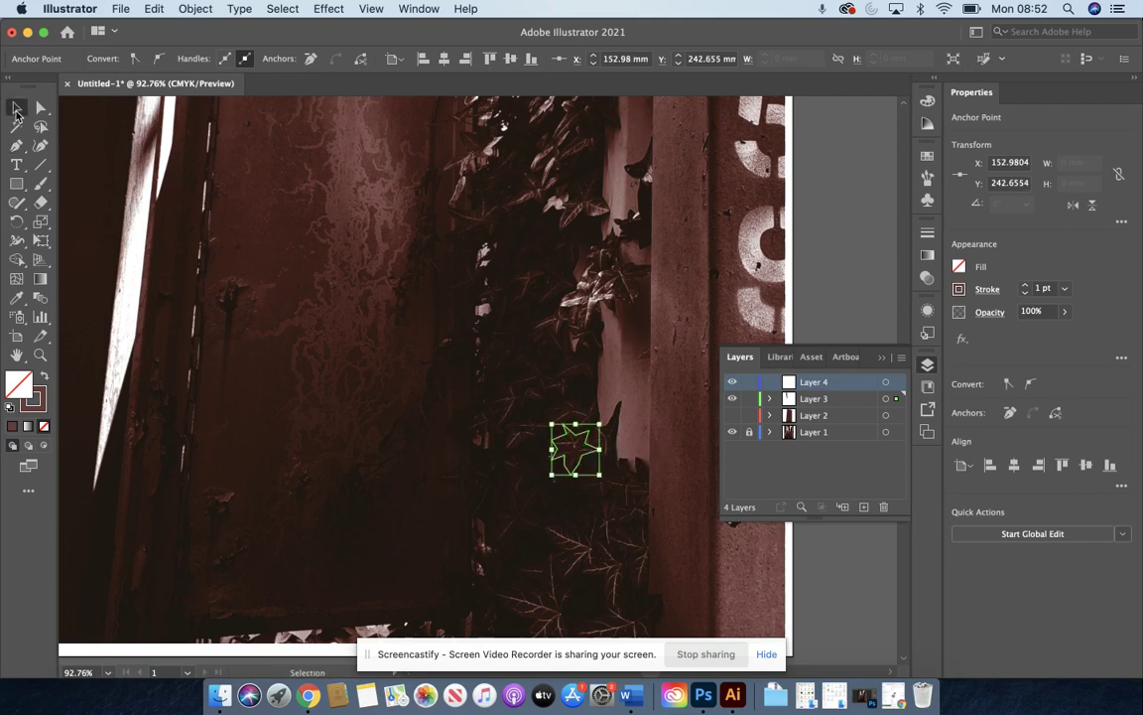
- Try copying part of the leaf outline, then undo the paste and deselect
{"action": "left_click", "coordinate": [16, 109]}
{"action": "key", "text": "a"}
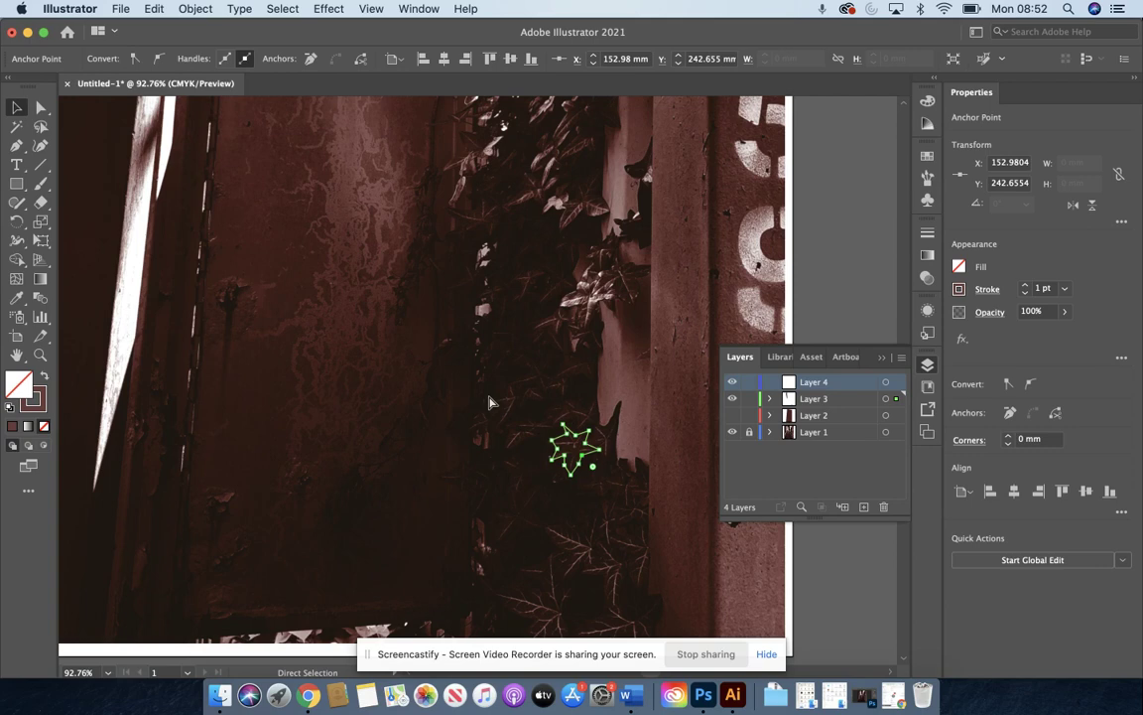
{"action": "key", "text": "super+c"}
{"action": "key", "text": "super+v"}
{"action": "key", "text": "v"}
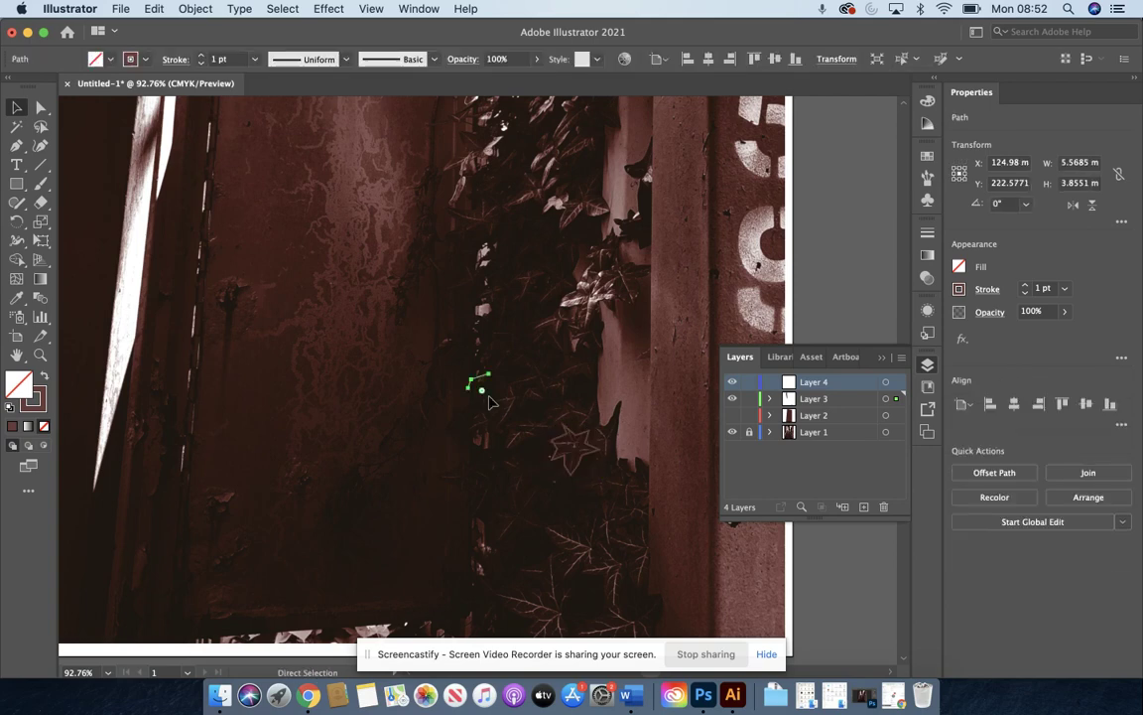
{"action": "key", "text": "super+z"}
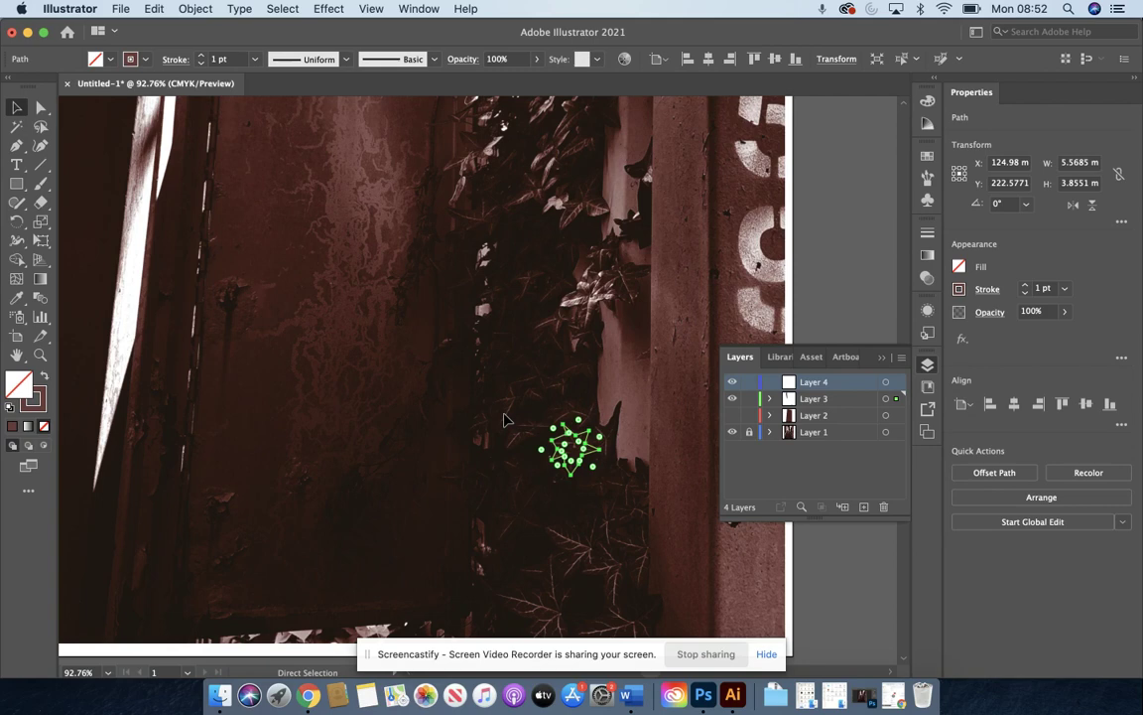
{"action": "left_click", "coordinate": [335, 356]}
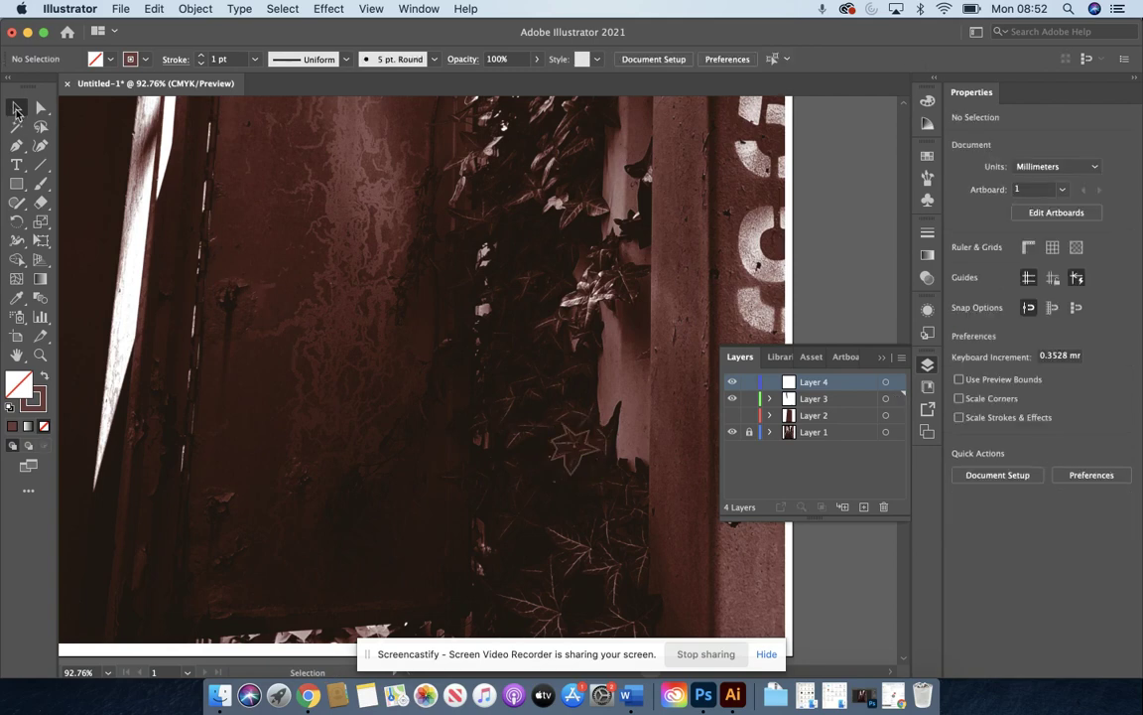
- Paste an enlarged copy of the star leaf, rotated about 32° clockwise and moved down-right
{"action": "left_click", "coordinate": [579, 471]}
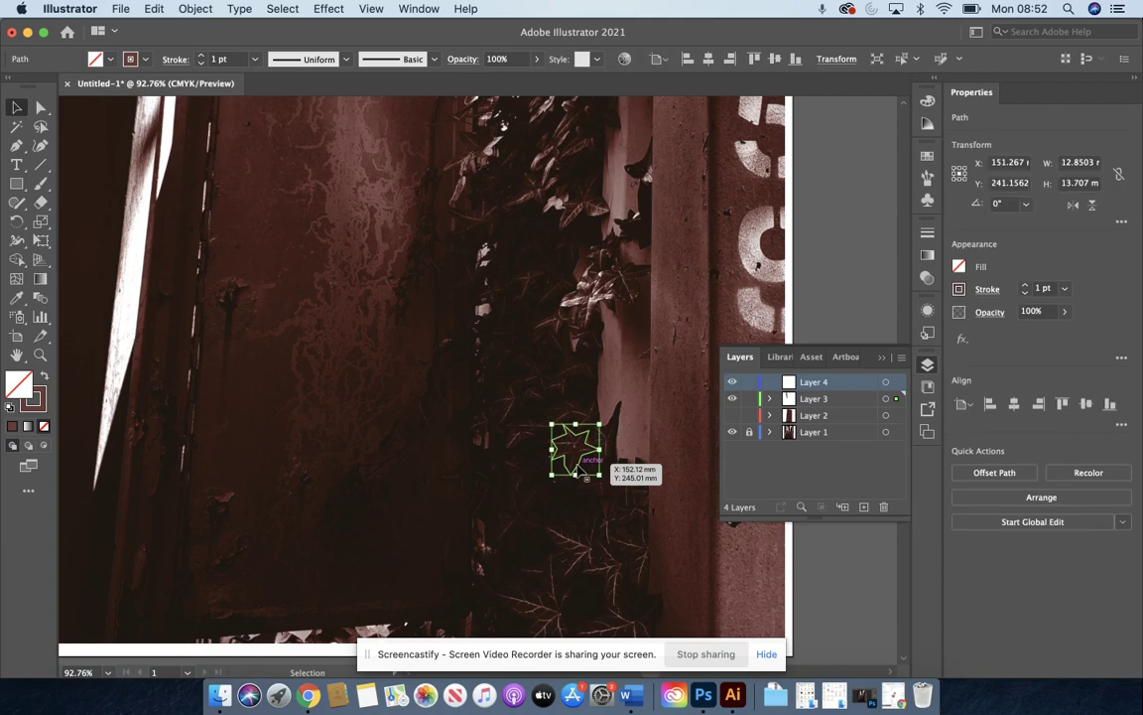
{"action": "key", "text": "a"}
{"action": "key", "text": "super+c"}
{"action": "key", "text": "super+v"}
{"action": "key", "text": "v"}
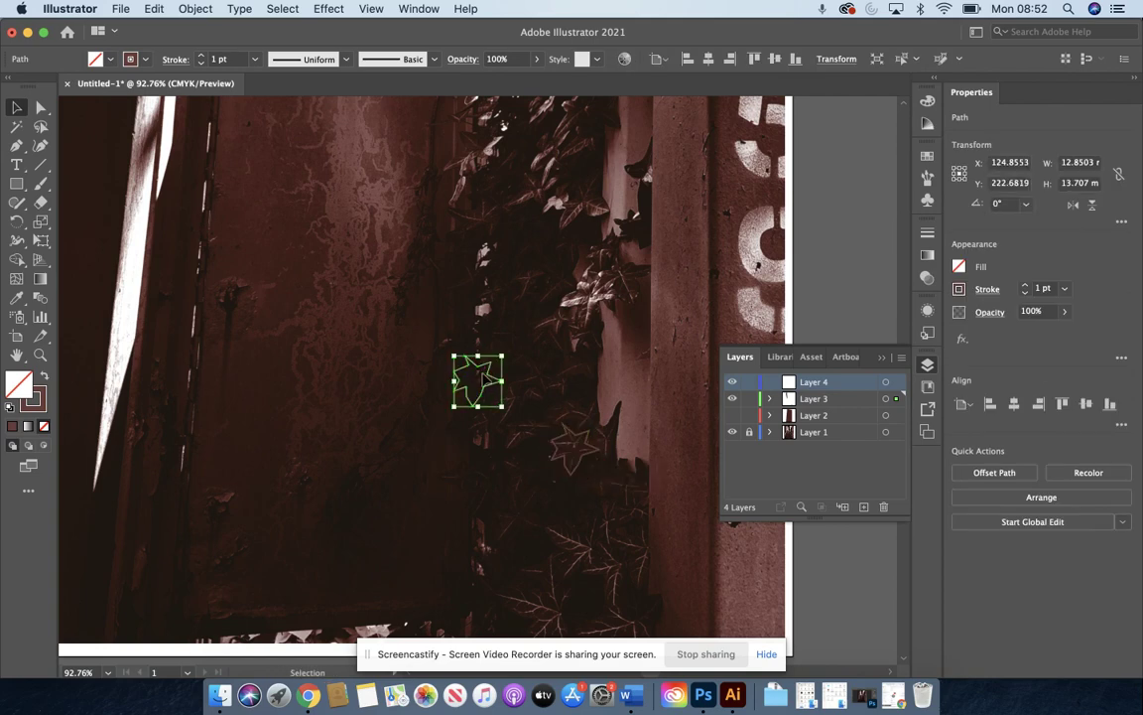
{"action": "key", "text": "shift"}
{"action": "left_click_drag", "start_coordinate": [504, 353], "coordinate": [562, 355]}
{"action": "left_click", "coordinate": [482, 375]}
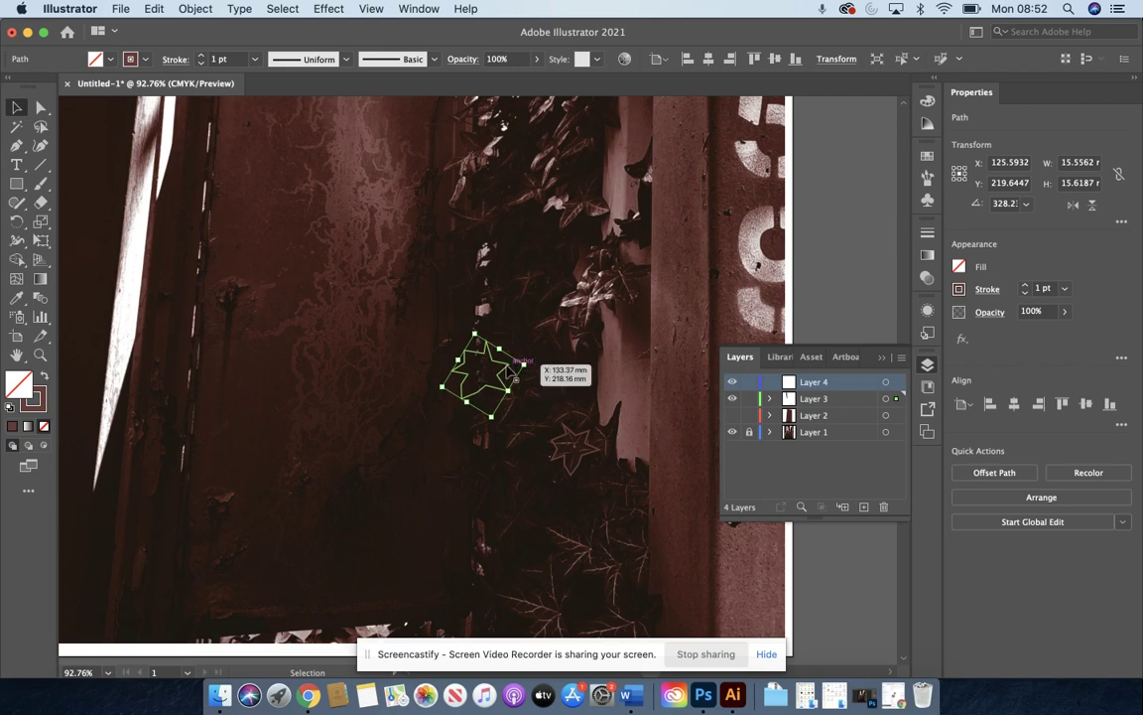
{"action": "left_click_drag", "start_coordinate": [509, 371], "coordinate": [593, 398]}
- Fill the copy with dark brown sampled from the photo, then select the original star
{"action": "left_click", "coordinate": [22, 299]}
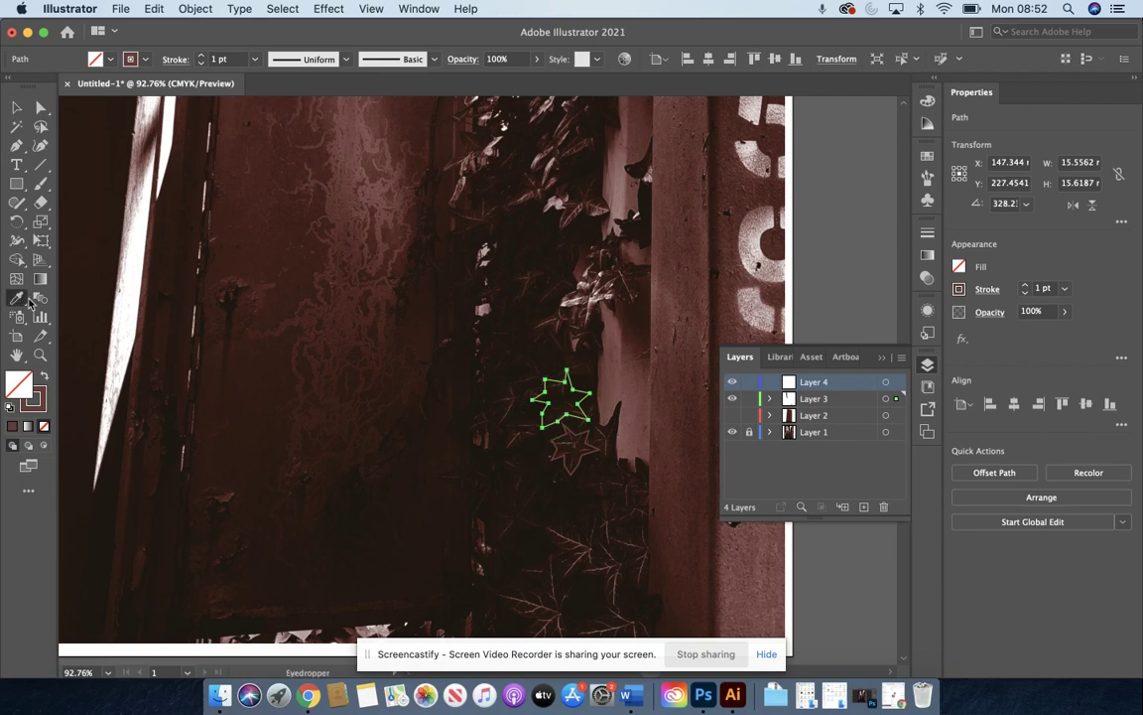
{"action": "left_click", "coordinate": [508, 365]}
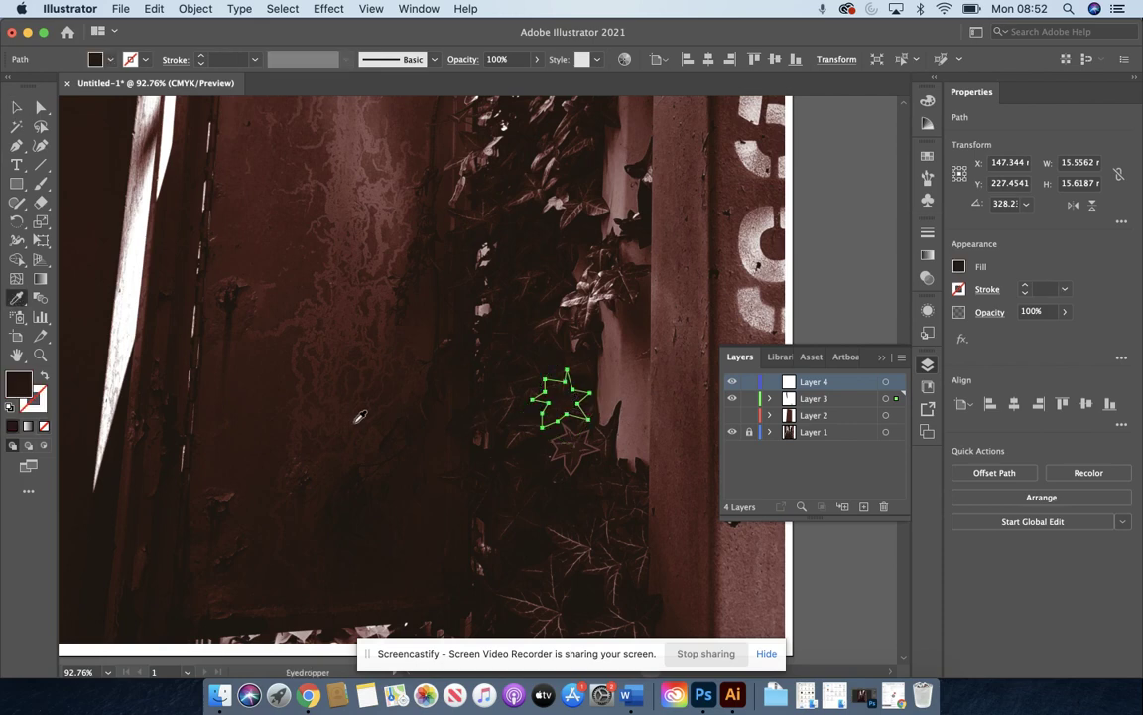
{"action": "key", "text": "v"}
{"action": "left_click_drag", "start_coordinate": [564, 425], "coordinate": [581, 467]}
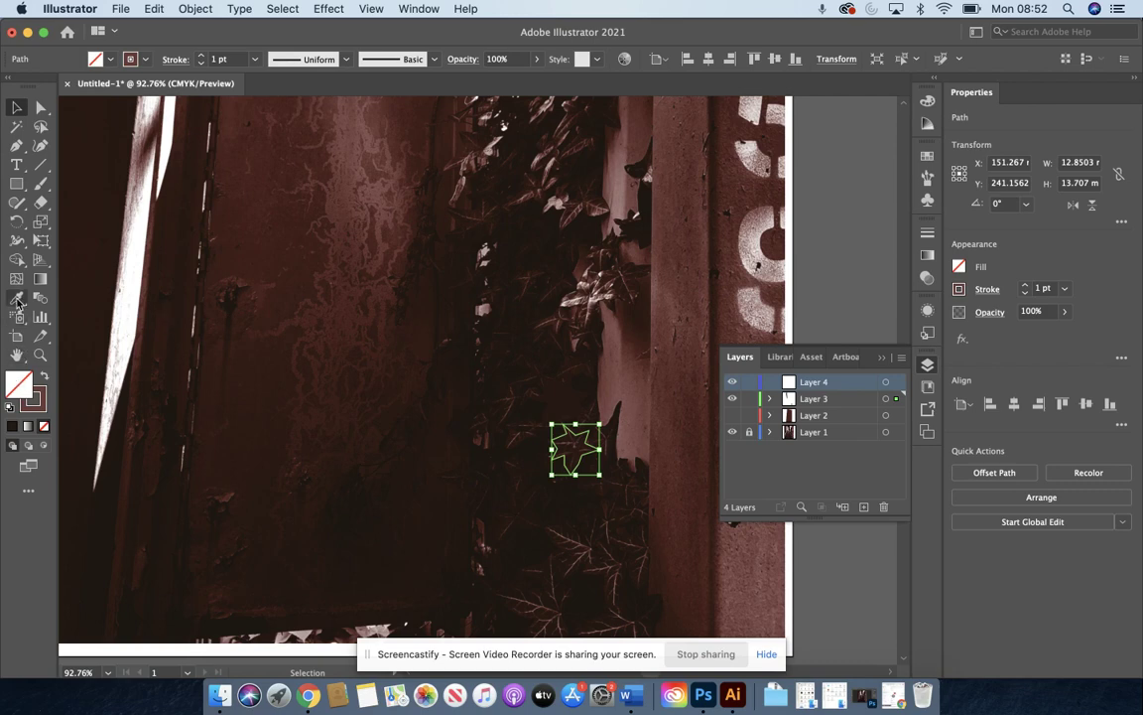
{"action": "left_click", "coordinate": [17, 298]}
- Fill the original star leaf with brown sampled from the photo
{"action": "left_click", "coordinate": [496, 401]}
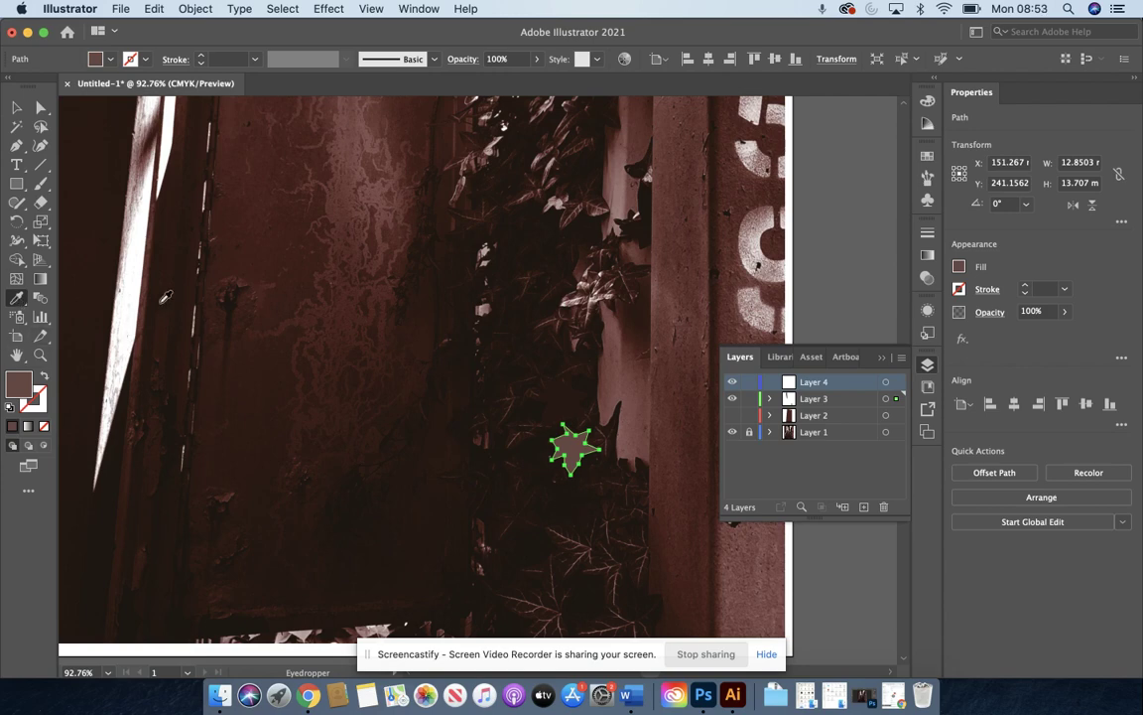
{"action": "scroll", "coordinate": [321, 399], "scroll_direction": "left", "scroll_amount": 3}
{"action": "scroll", "coordinate": [321, 399], "scroll_direction": "up", "scroll_amount": 2}
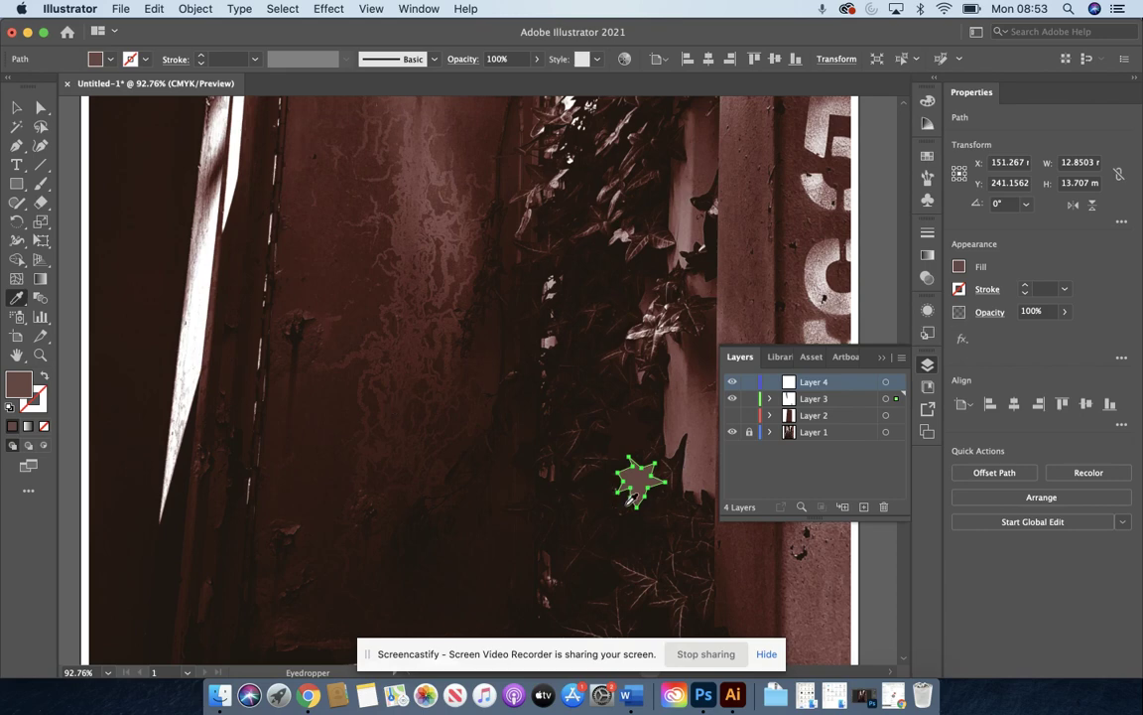
- Nudge the rotated star upward and lower its opacity to 50%
{"action": "key", "text": "v"}
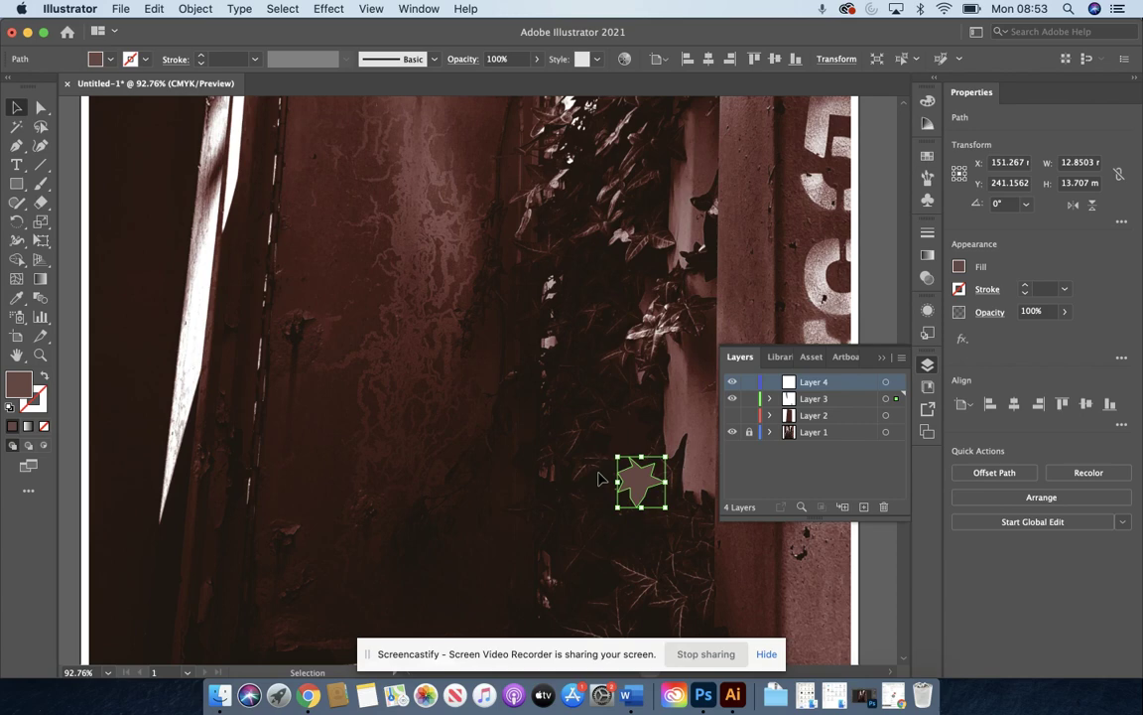
{"action": "left_click_drag", "start_coordinate": [629, 476], "coordinate": [627, 459]}
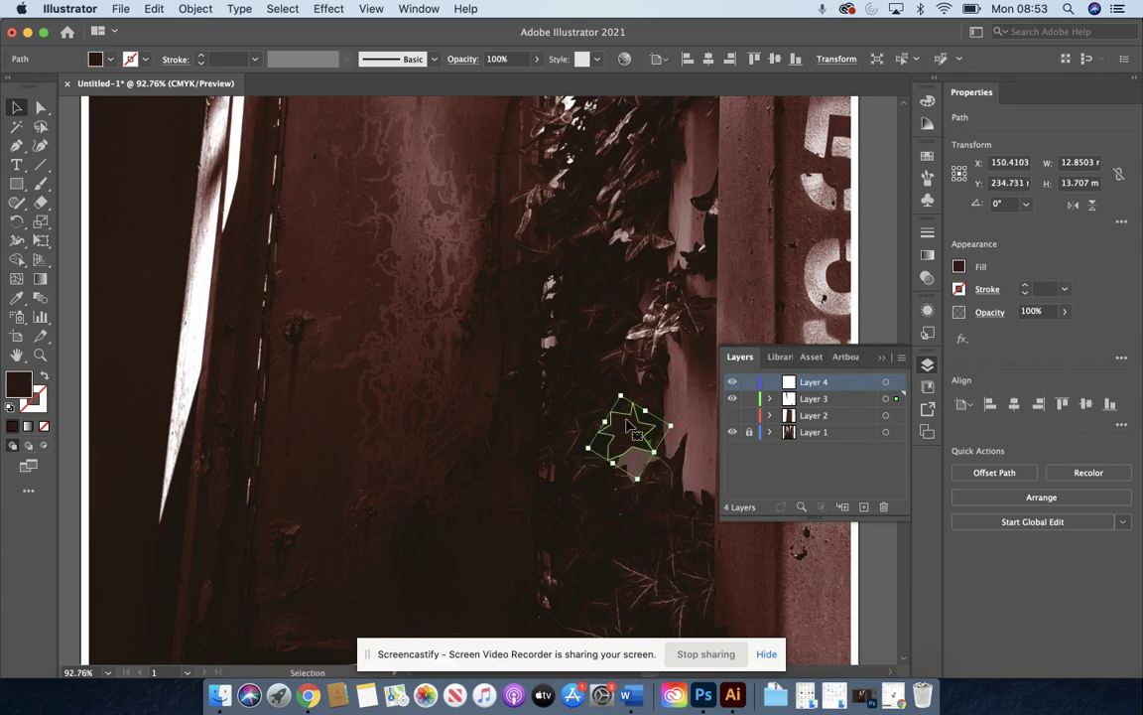
{"action": "left_click", "coordinate": [627, 429]}
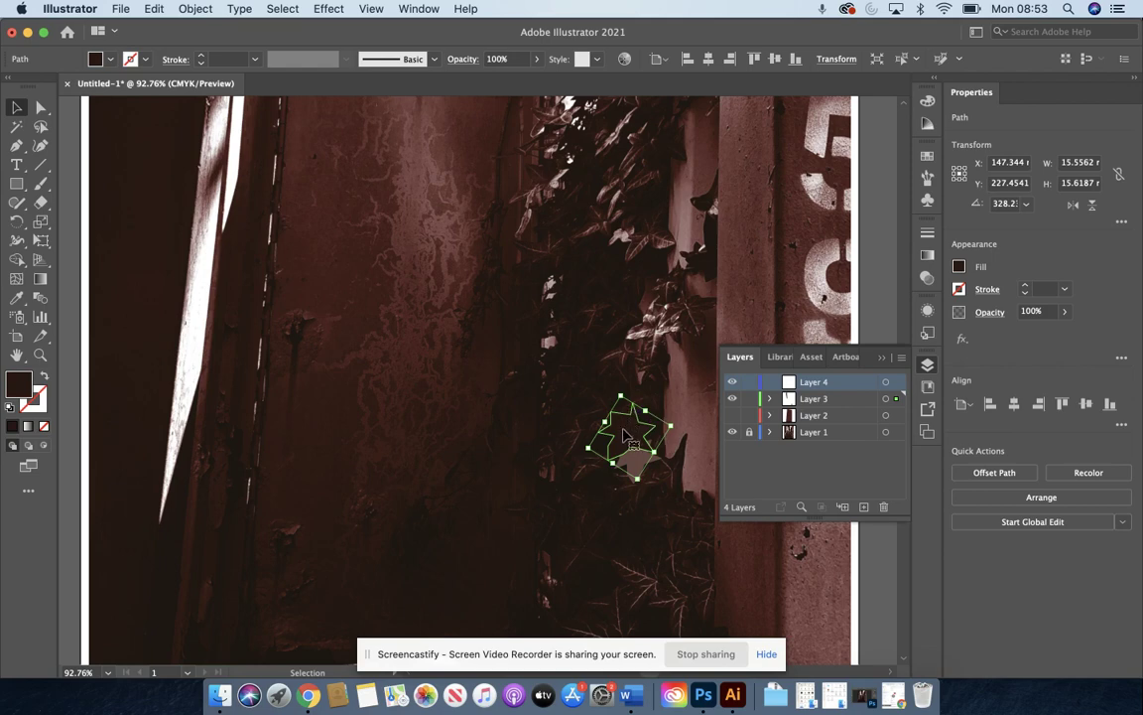
{"action": "left_click", "coordinate": [1066, 315]}
{"action": "left_click_drag", "start_coordinate": [1064, 332], "coordinate": [1034, 336]}
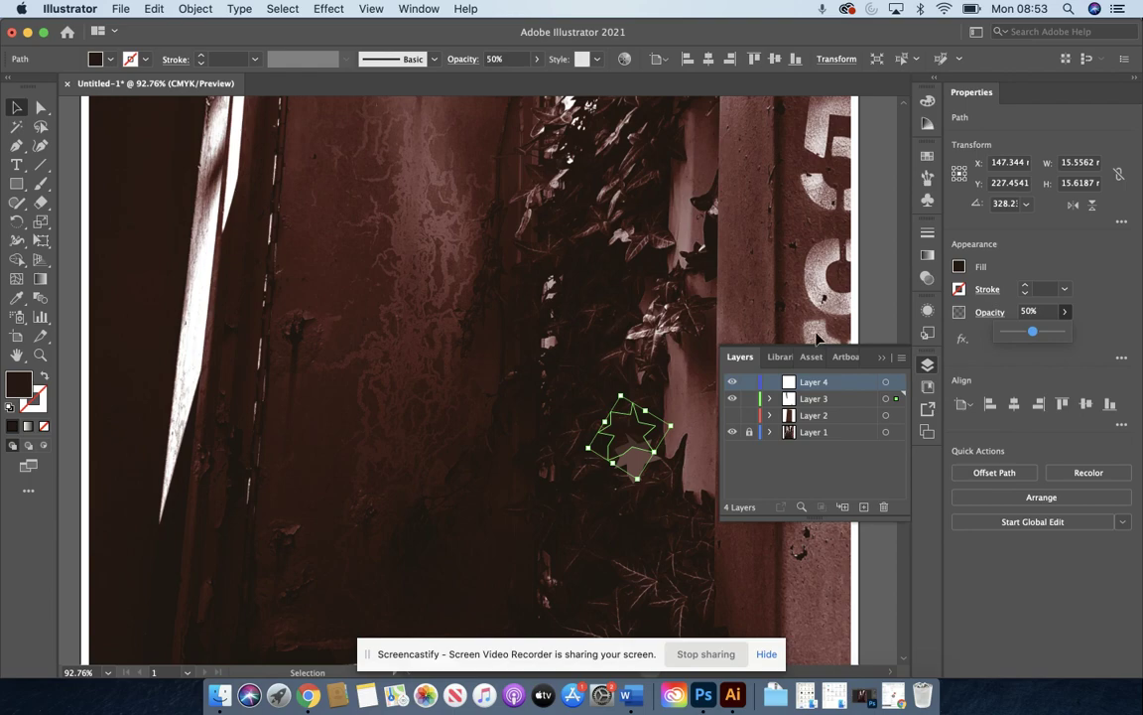
{"action": "left_click", "coordinate": [885, 366]}
{"action": "scroll", "coordinate": [439, 439], "scroll_direction": "down", "scroll_amount": 5}
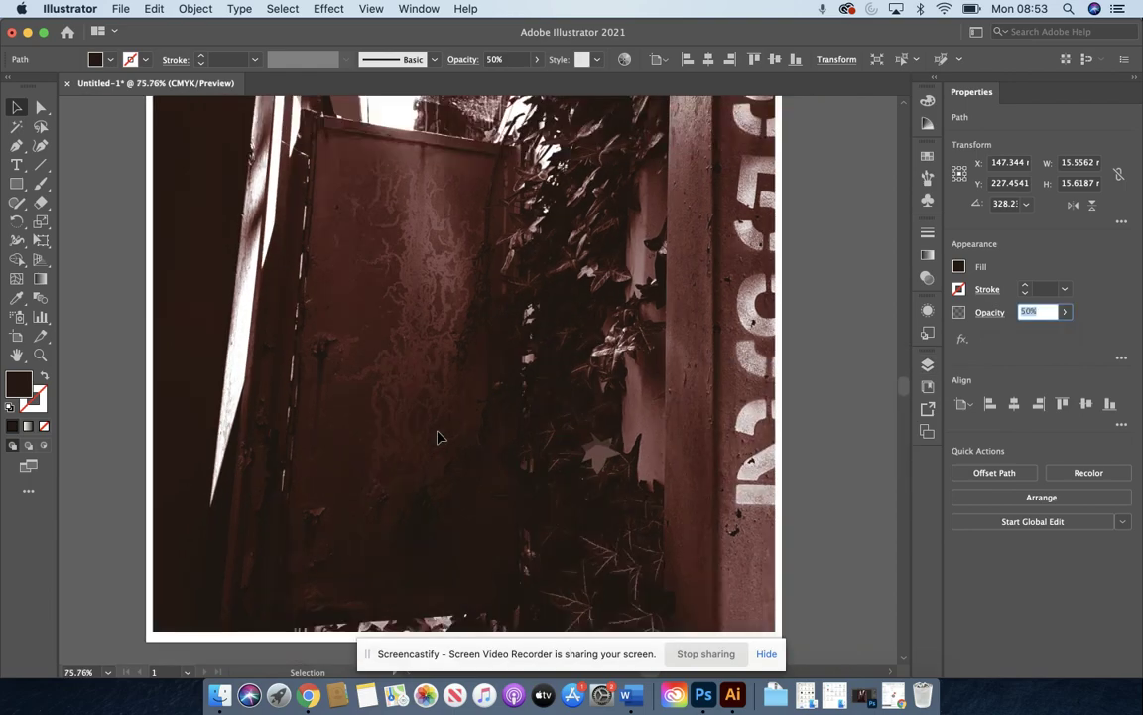
{"action": "scroll", "coordinate": [439, 439], "scroll_direction": "up", "scroll_amount": 1}
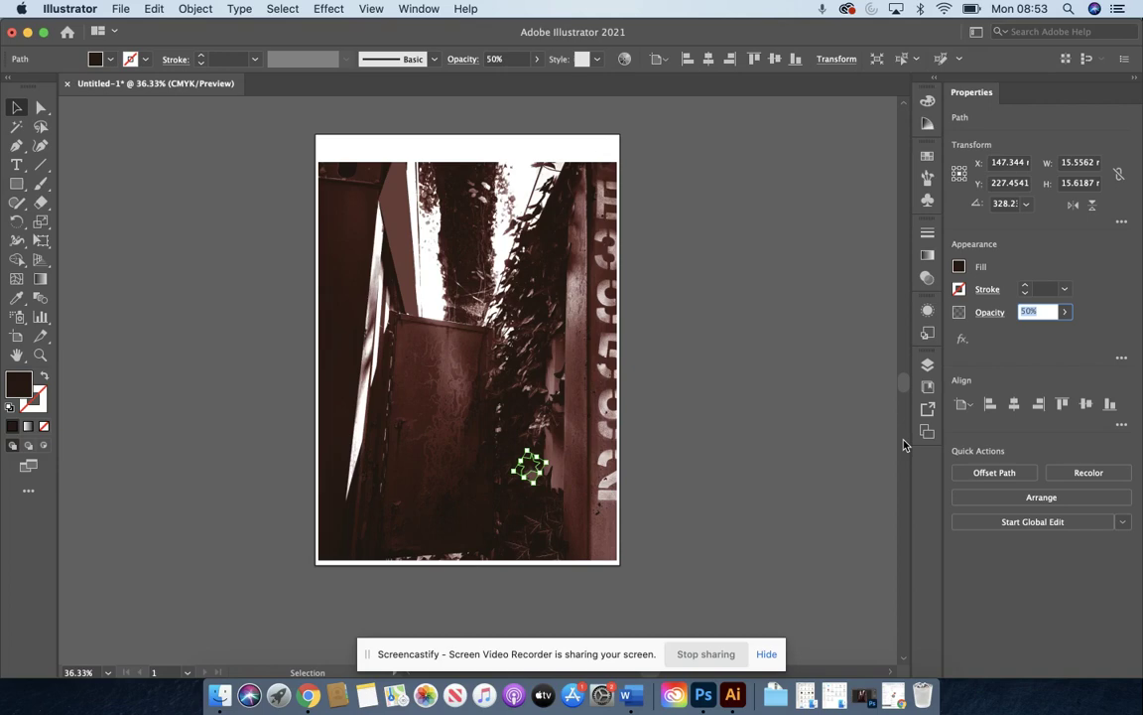
- Delete Layers 4, 3 and 2 together with their artwork
{"action": "left_click", "coordinate": [927, 364]}
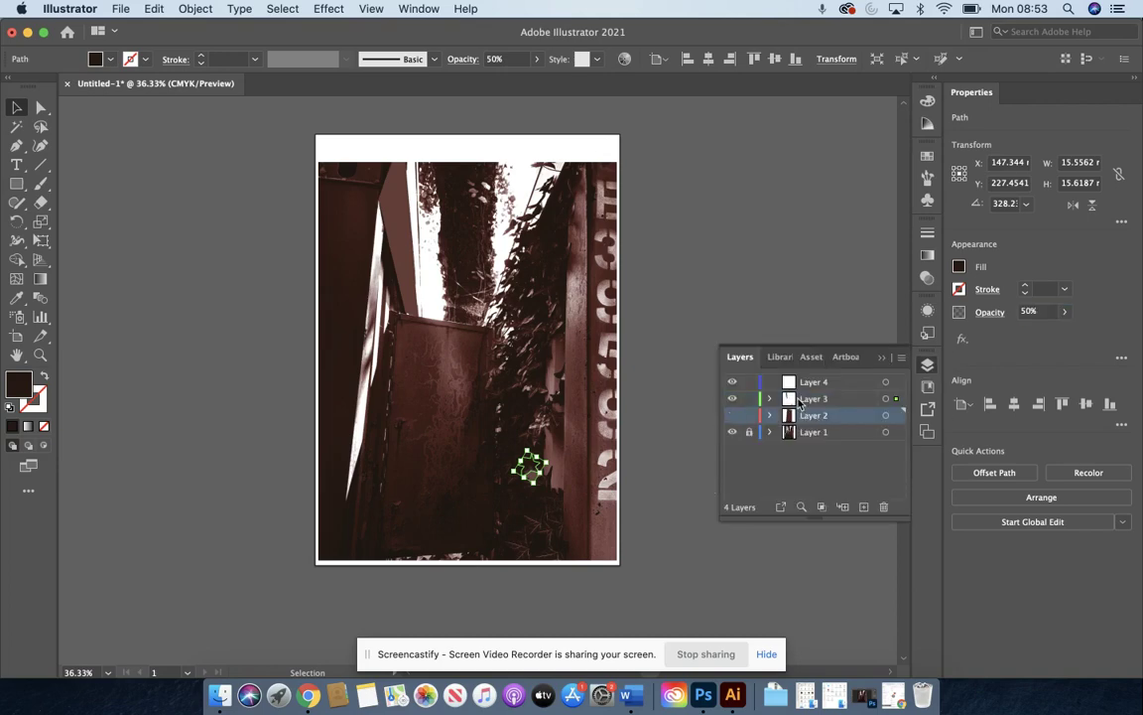
{"action": "left_click", "coordinate": [814, 415], "text": "shift"}
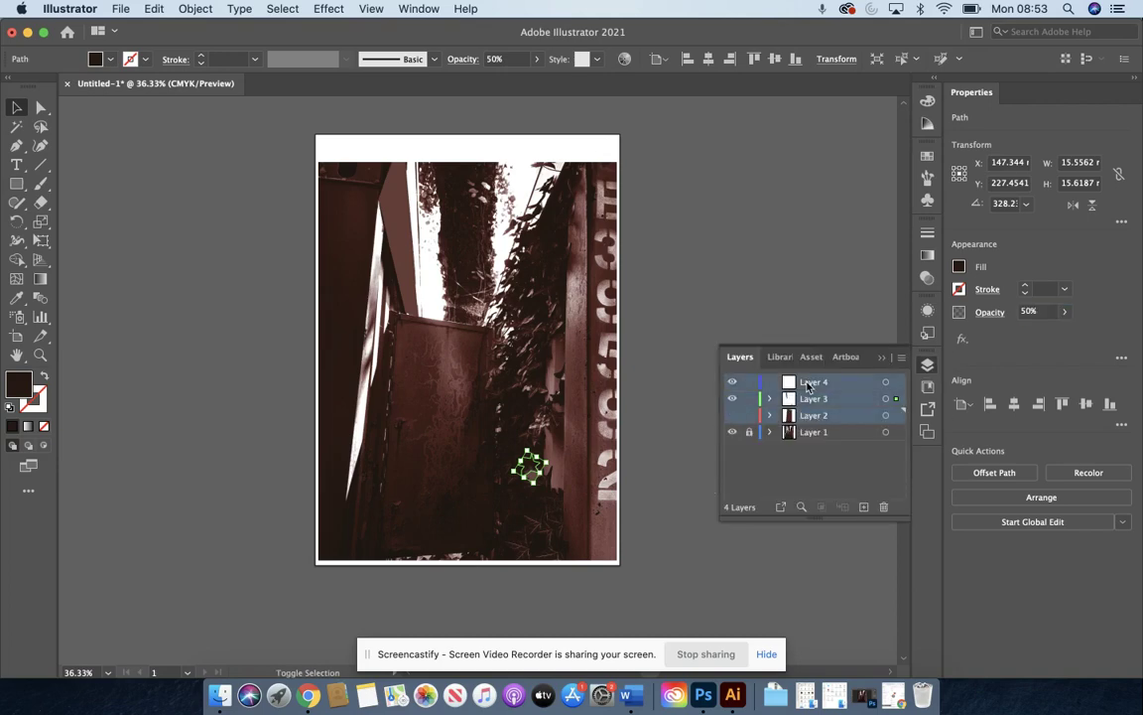
{"action": "left_click", "coordinate": [883, 506]}
{"action": "left_click", "coordinate": [714, 371]}
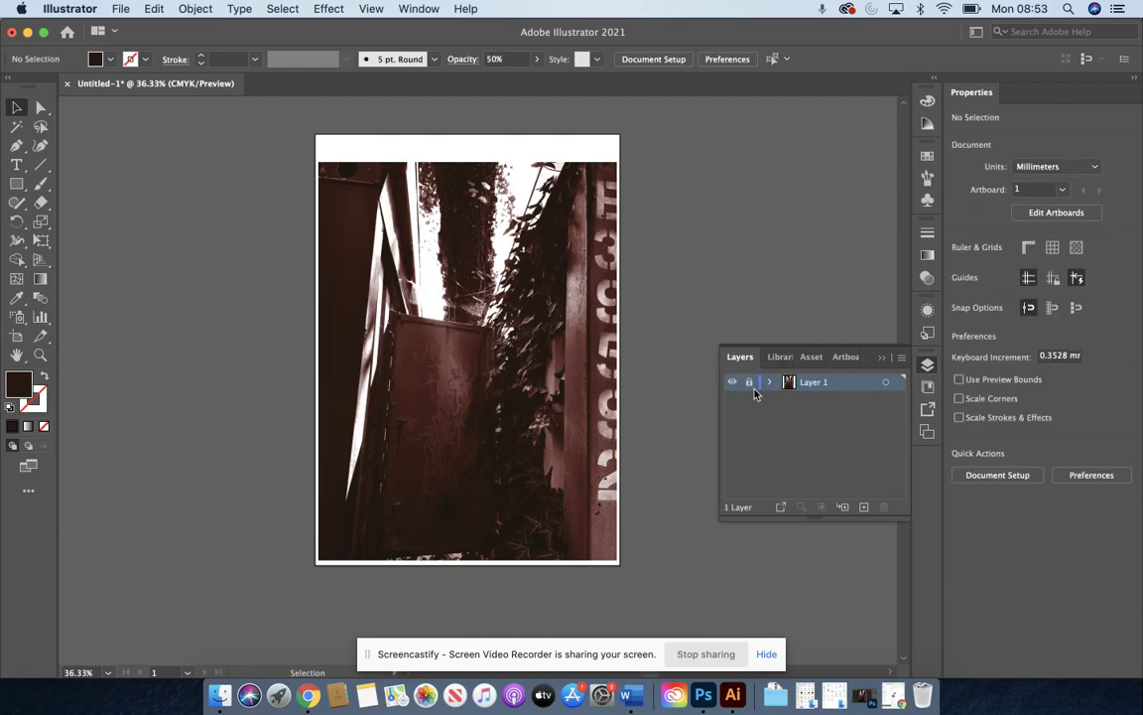
- Unlock Layer 1 and select the placed alley photo for tracing
{"action": "left_click", "coordinate": [750, 382]}
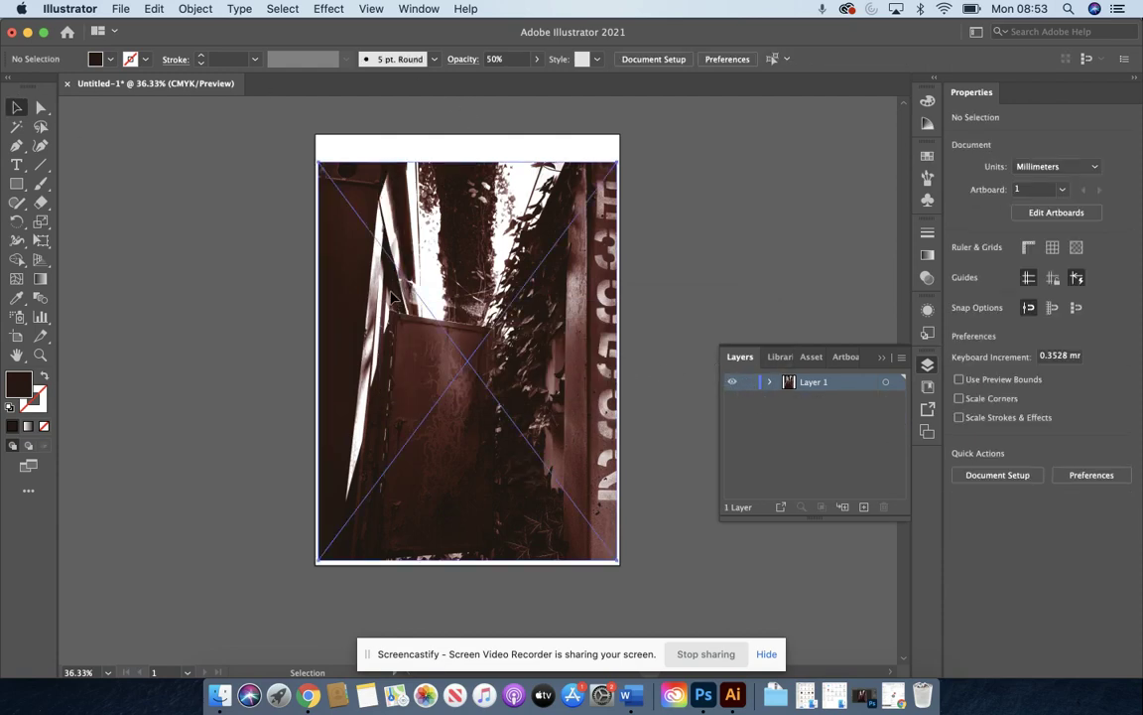
{"action": "left_click", "coordinate": [394, 298]}
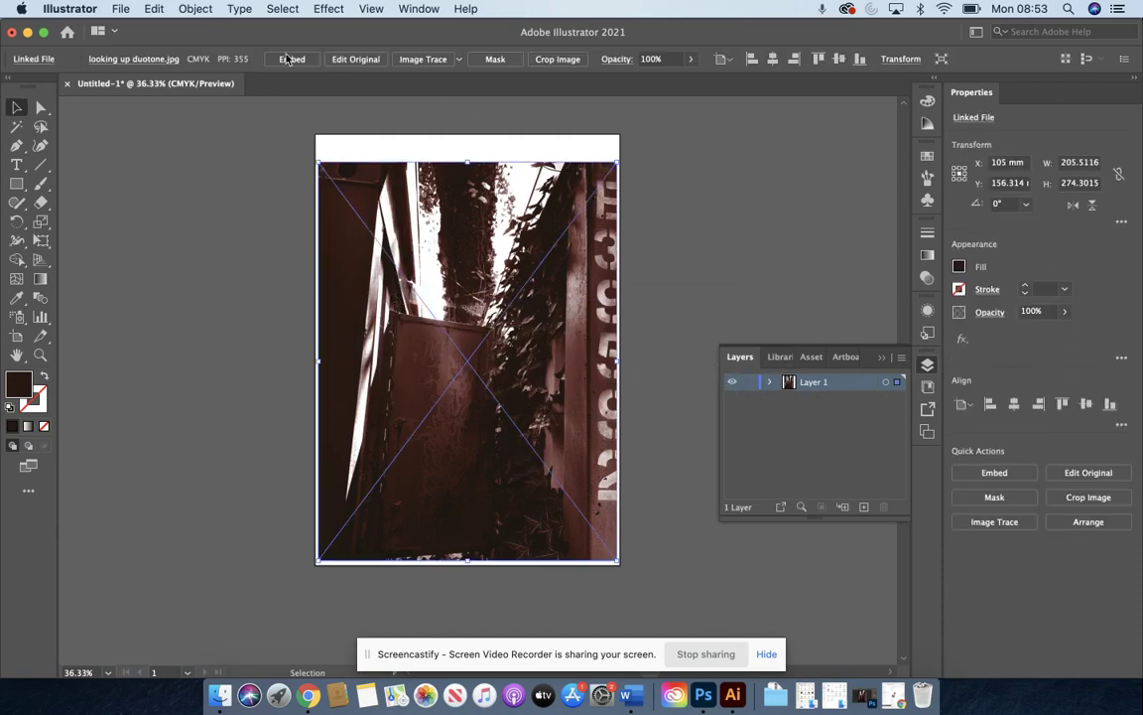
{"action": "left_click", "coordinate": [459, 61]}
- Trace the alley photo with the 3 Colors preset, accepting the large-image warning
{"action": "left_click", "coordinate": [490, 151]}
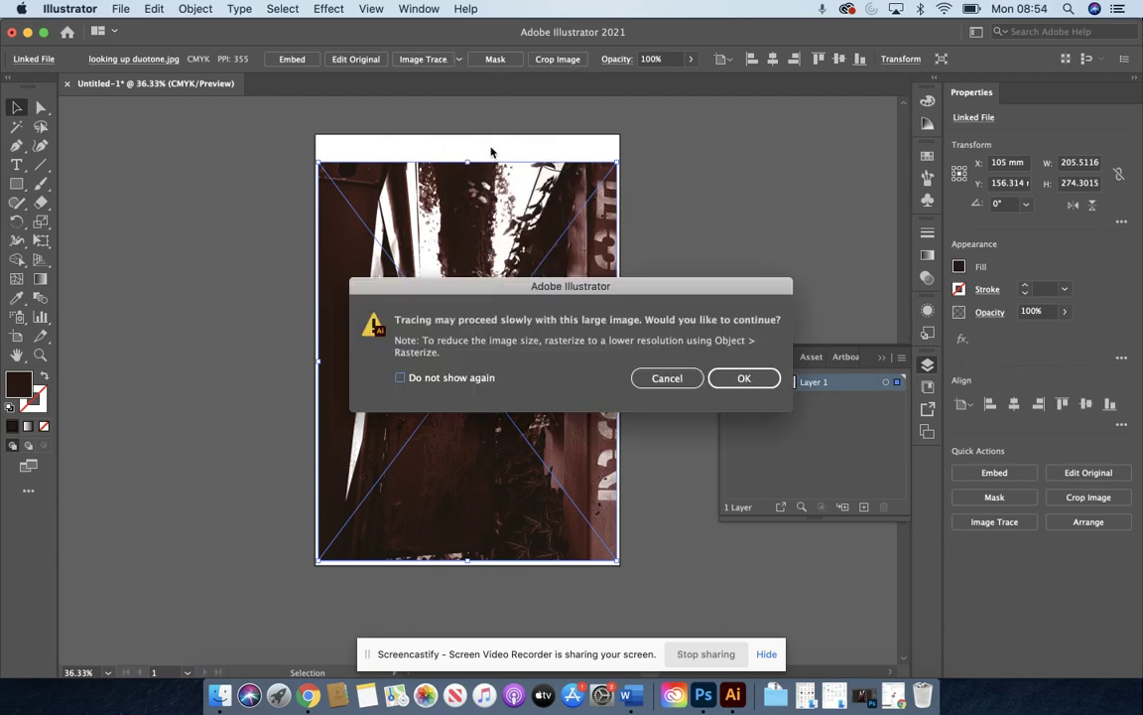
{"action": "left_click", "coordinate": [737, 378]}
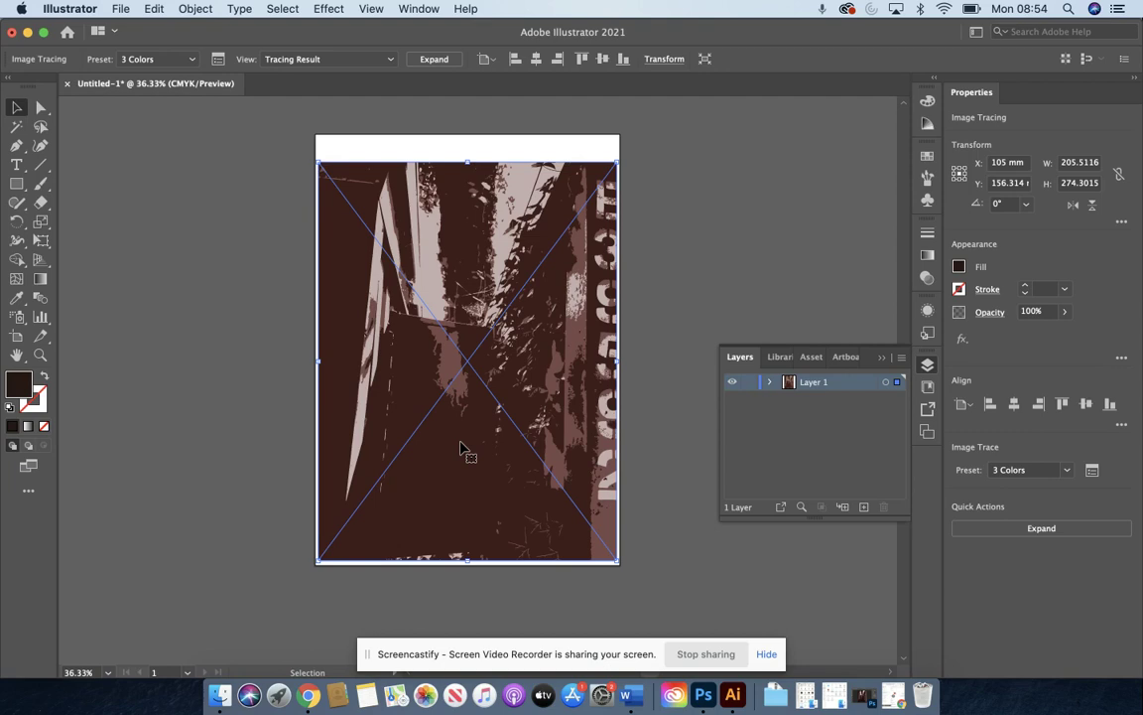
- Retrace the photo with the 6 Colors preset, then deselect the traced image
{"action": "left_click", "coordinate": [179, 59]}
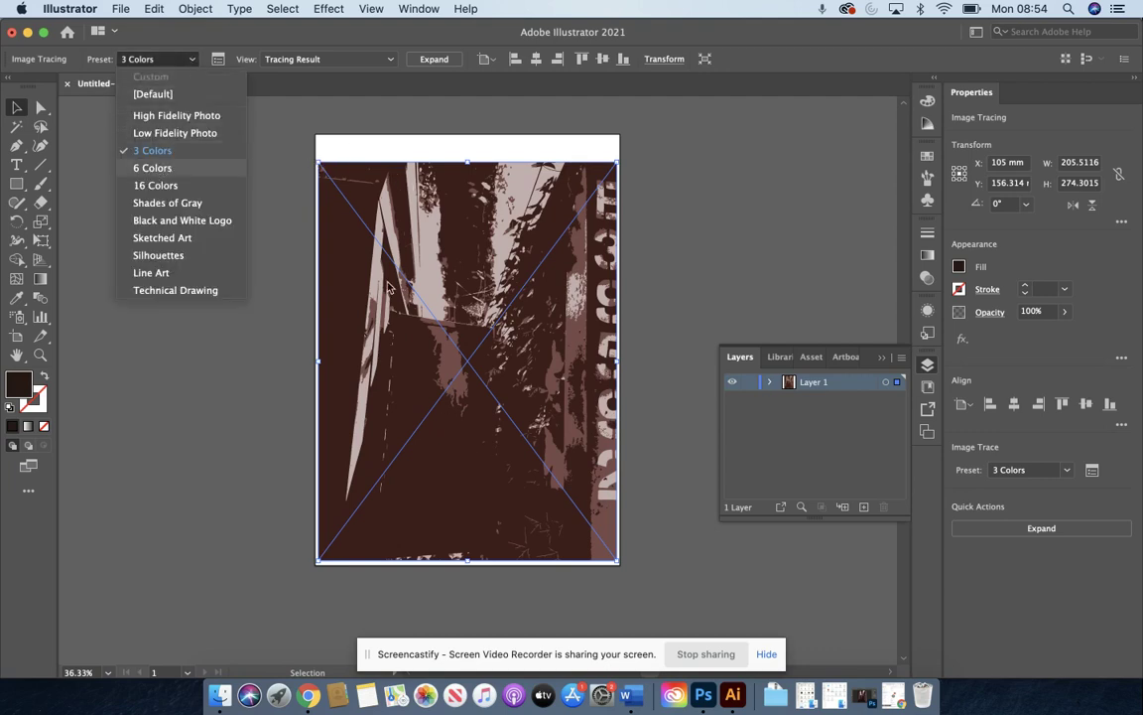
{"action": "left_click", "coordinate": [154, 169]}
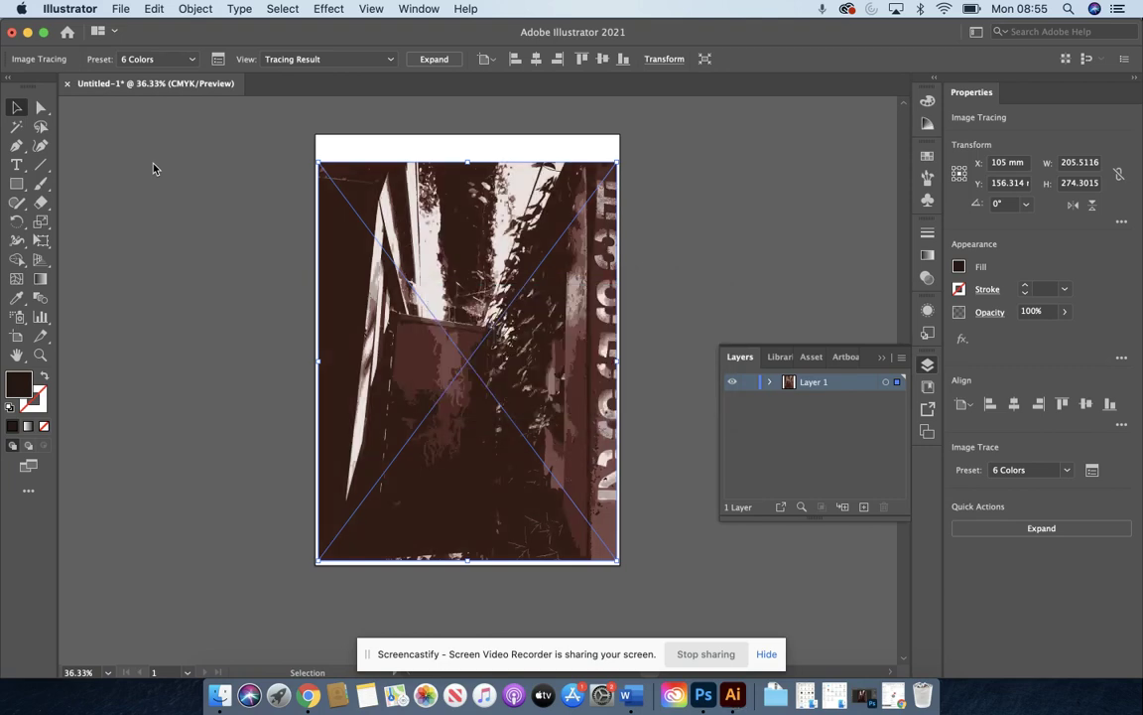
{"action": "left_click", "coordinate": [40, 107]}
{"action": "left_click", "coordinate": [180, 300]}
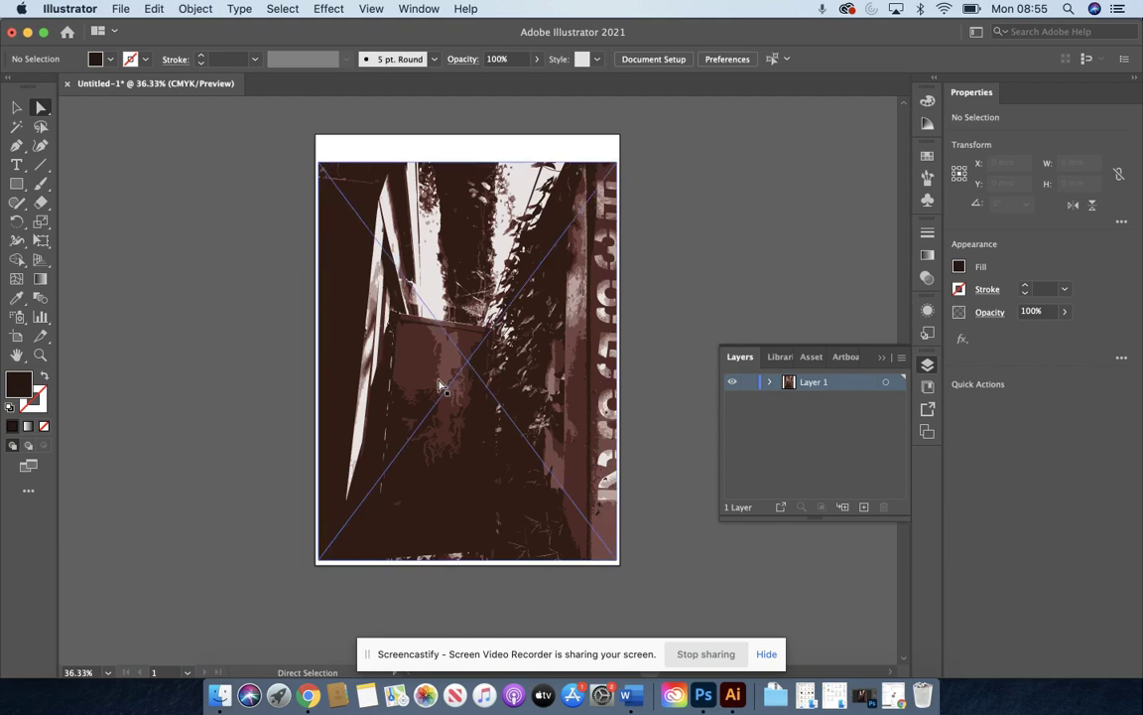
- Open the File menu to reach the export commands for the traced artwork
{"action": "left_click", "coordinate": [121, 9]}
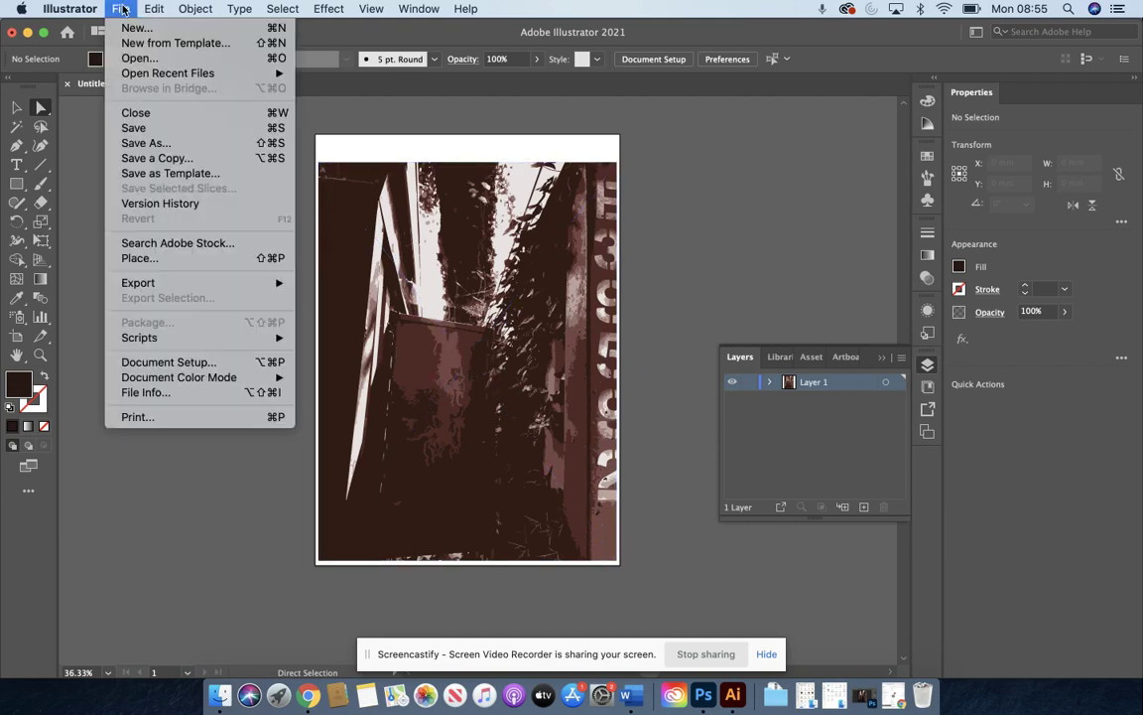